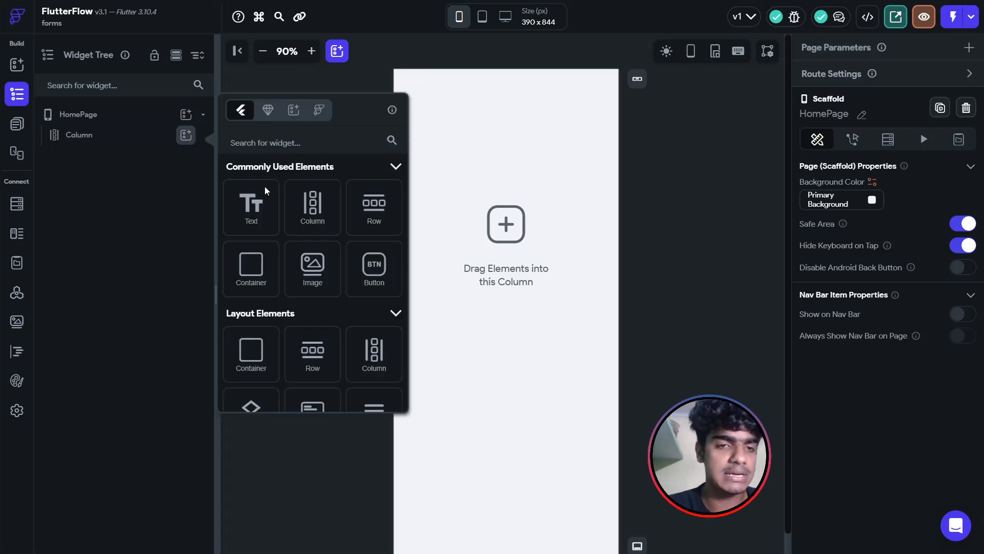
# Add a Form widget inside the page's Column and set its width to 100 percent.
pyautogui.write('f')
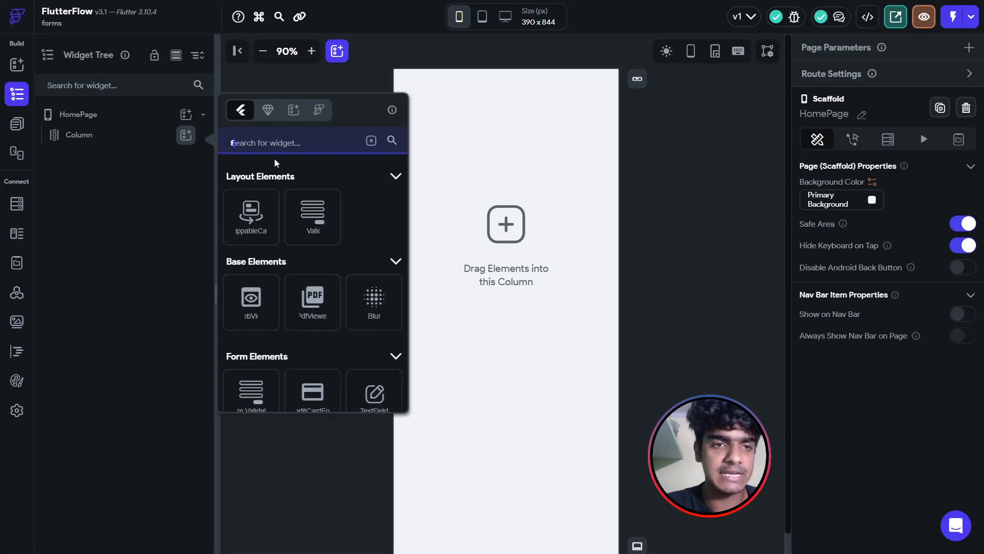
pyautogui.write('orm')
pyautogui.click(252, 229)
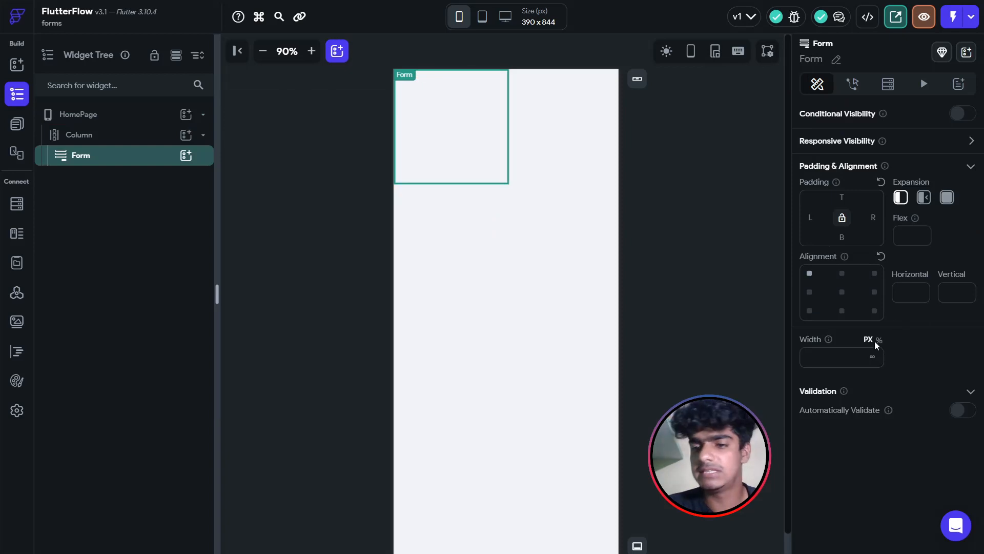
pyautogui.click(879, 340)
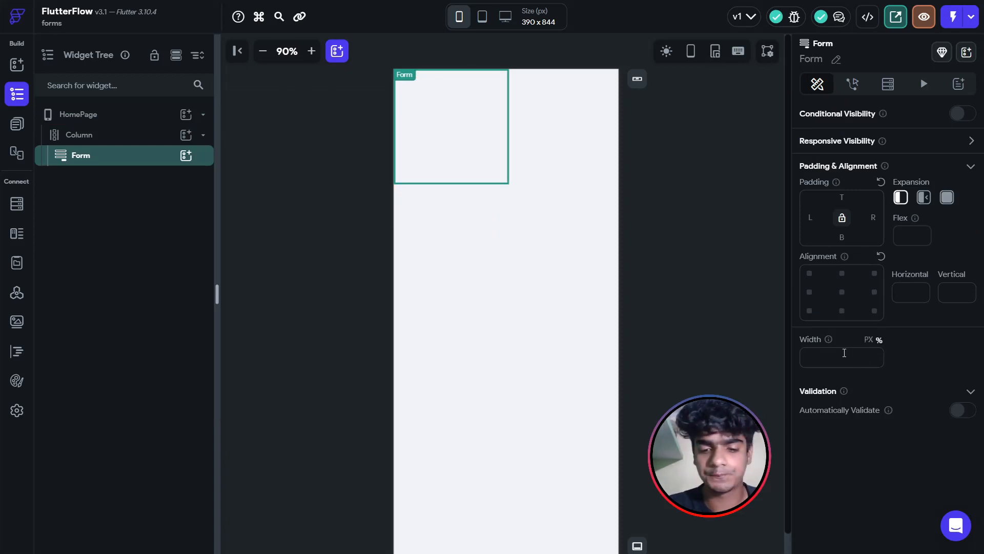
pyautogui.write('100')
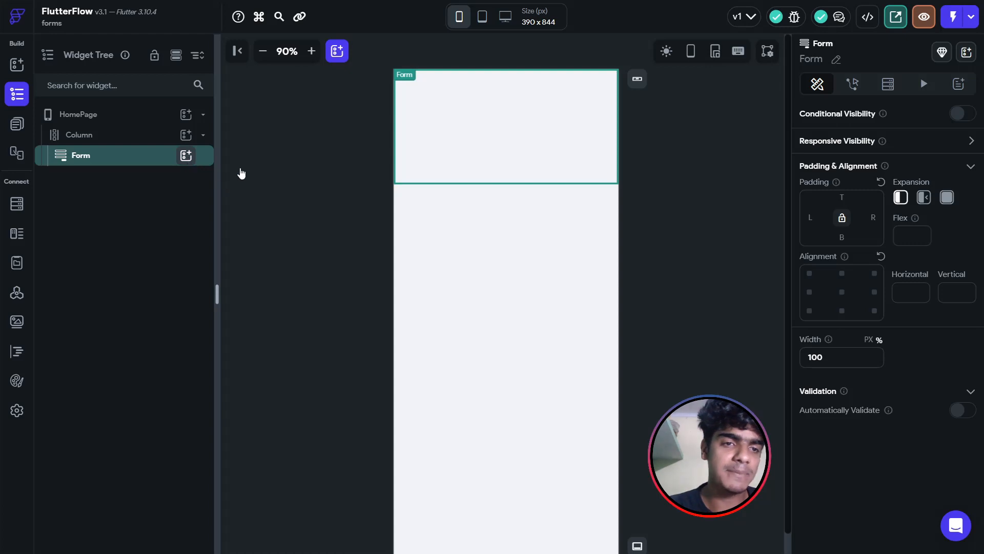
pyautogui.press('a')
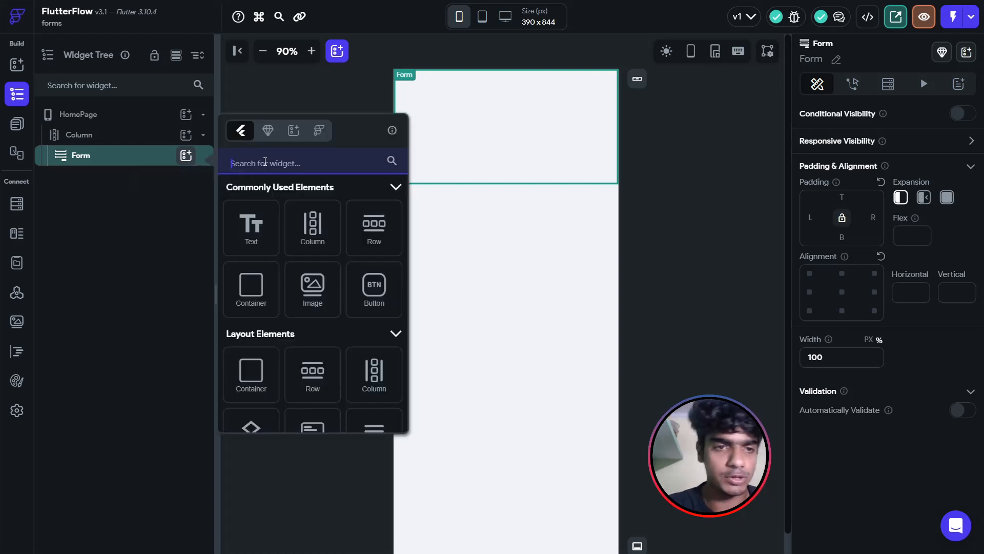
pyautogui.write('te')
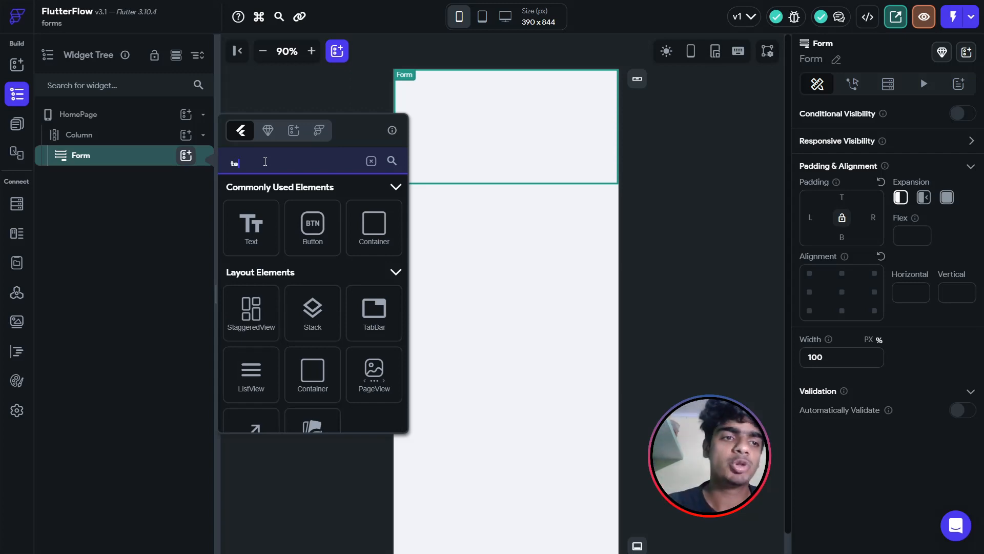
pyautogui.click(250, 307)
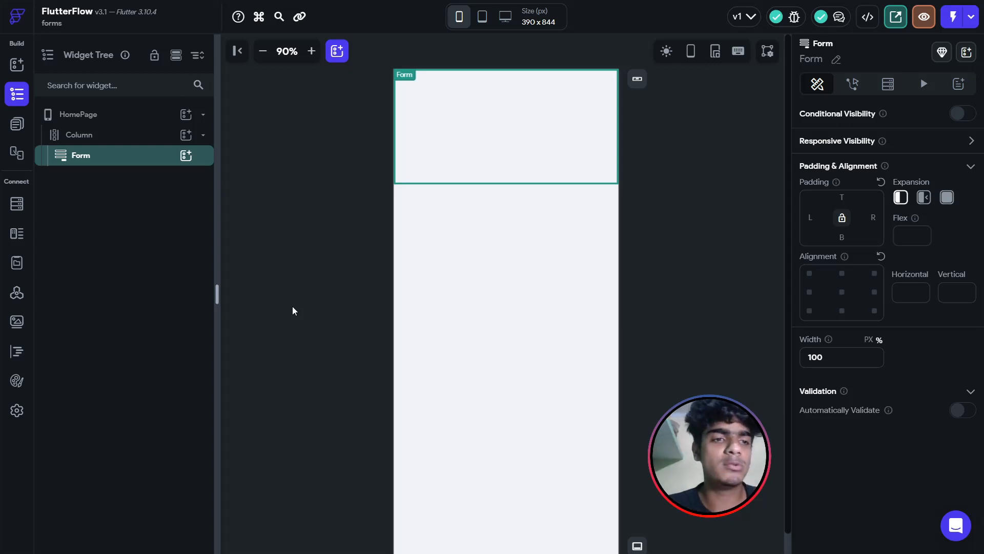
# Add a Column inside the Form and place a TextField in that Column.
pyautogui.click(189, 155)
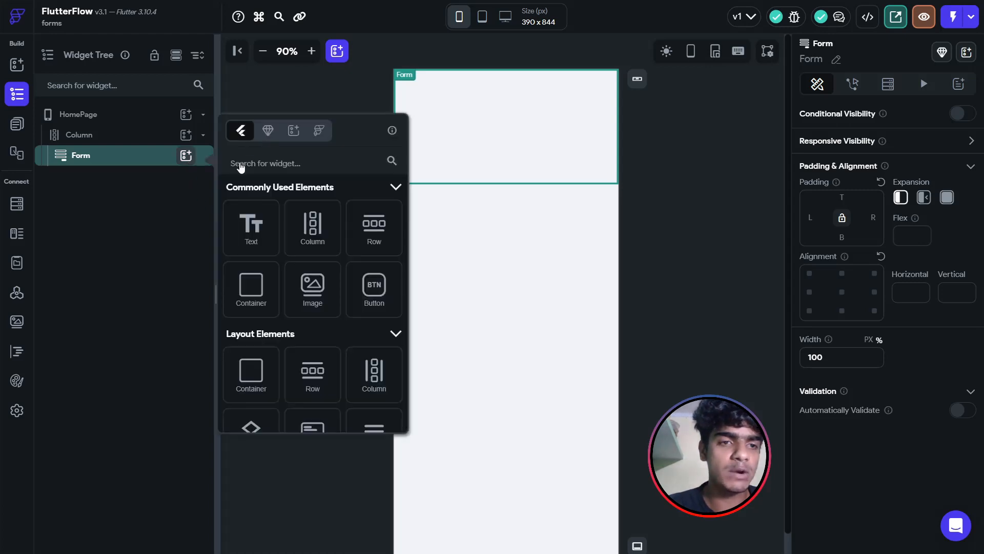
pyautogui.click(314, 226)
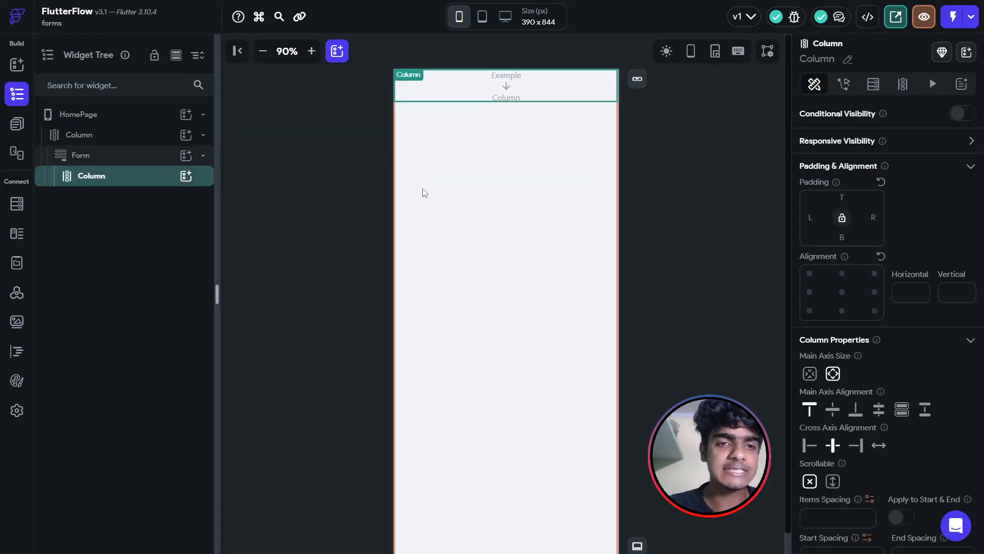
pyautogui.click(189, 177)
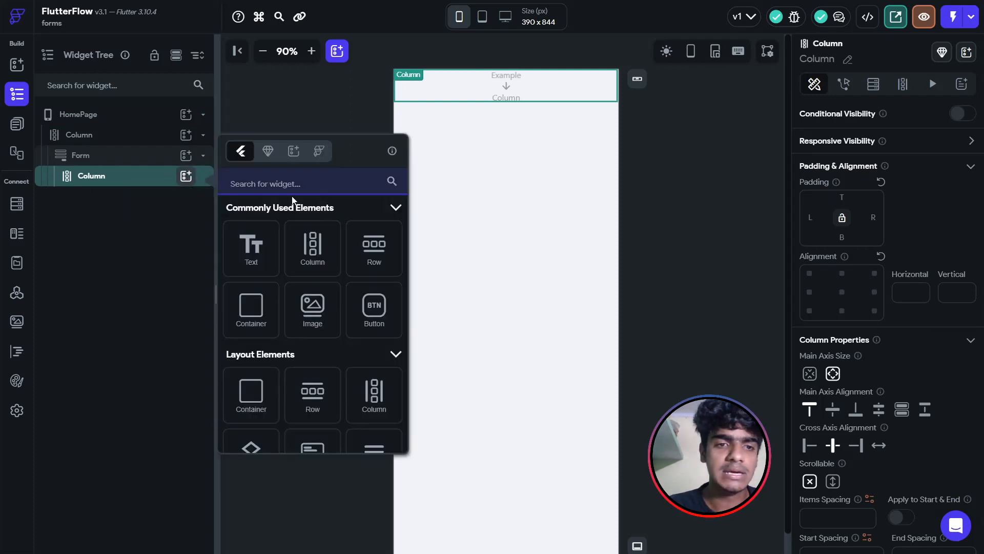
pyautogui.write('fiel')
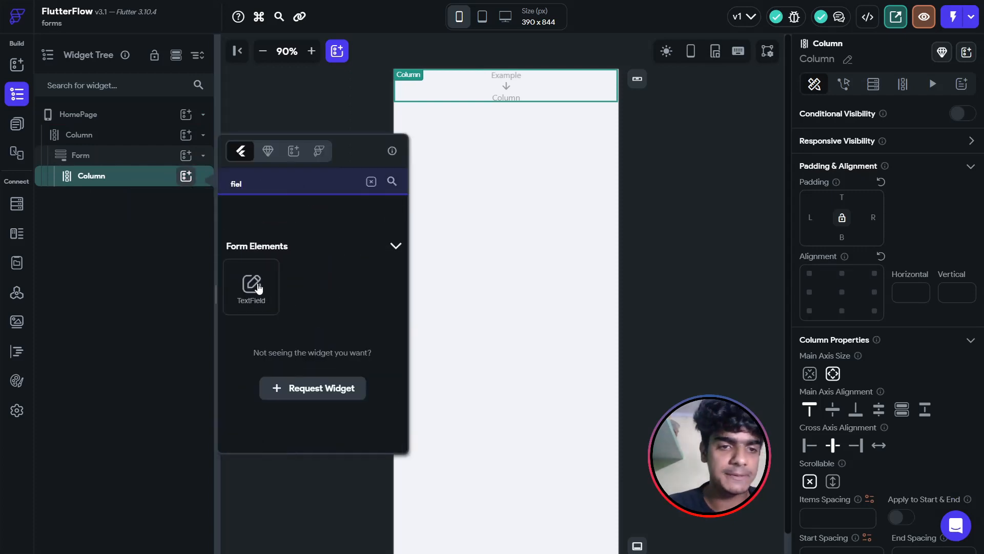
pyautogui.click(258, 289)
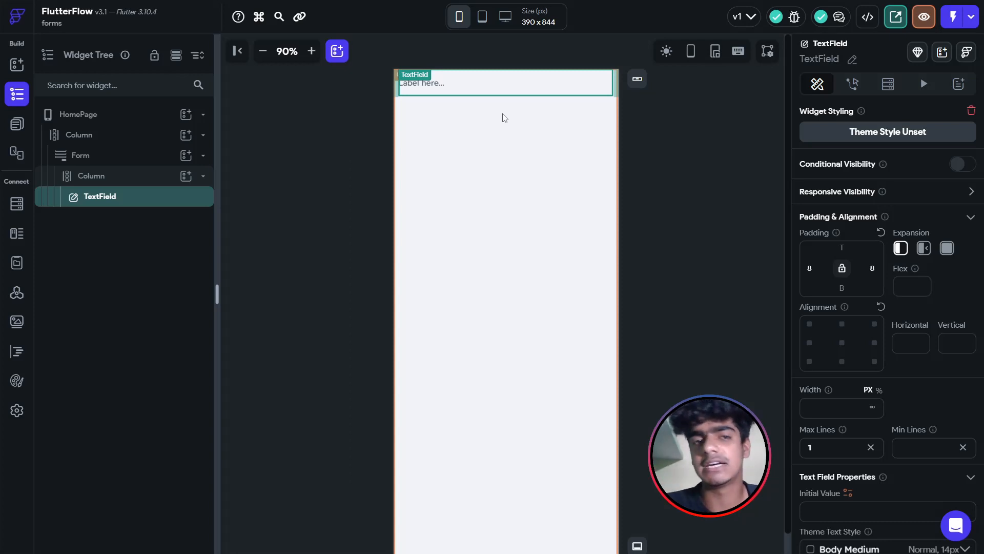
# Duplicate the TextField and rename the first one username and the second one password.
pyautogui.rightClick(100, 196)
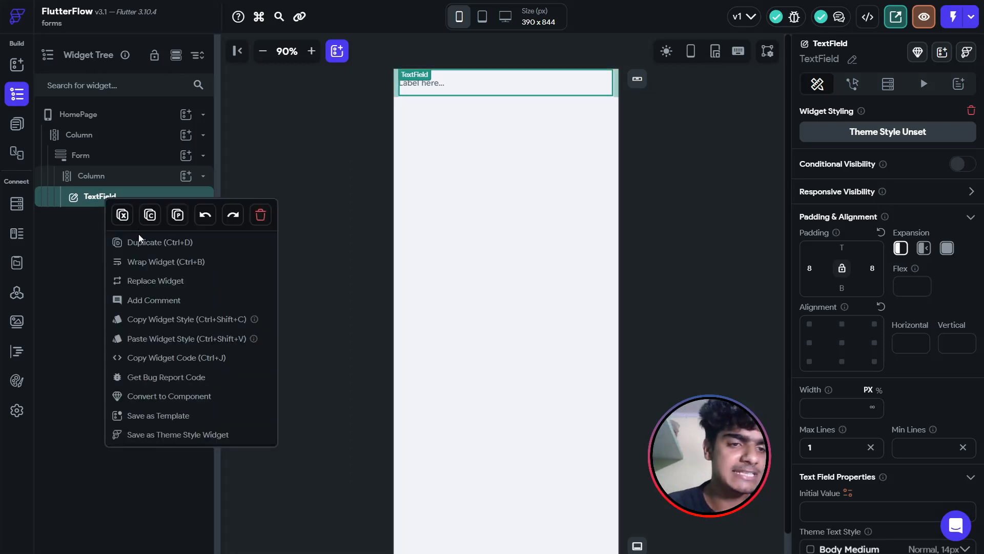
pyautogui.click(148, 242)
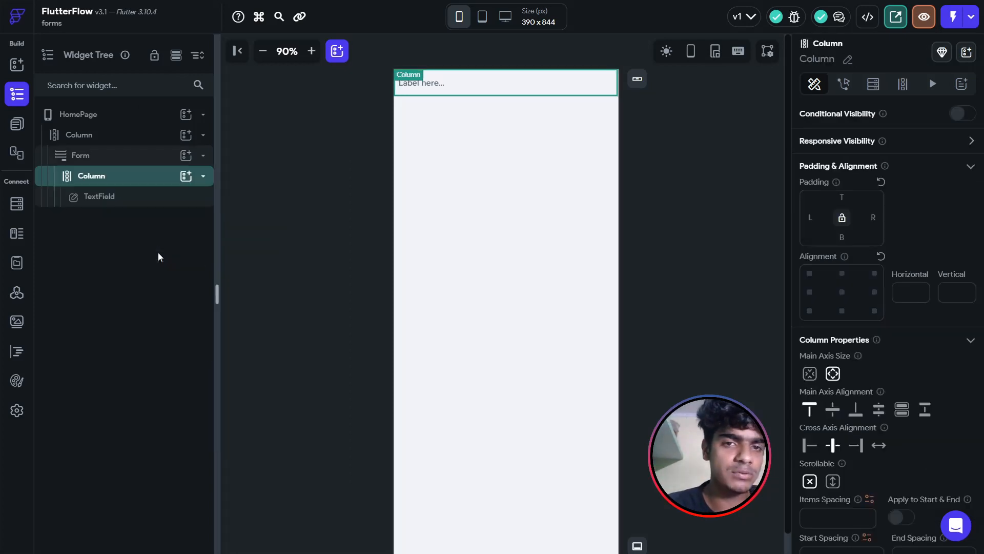
pyautogui.doubleClick(99, 197)
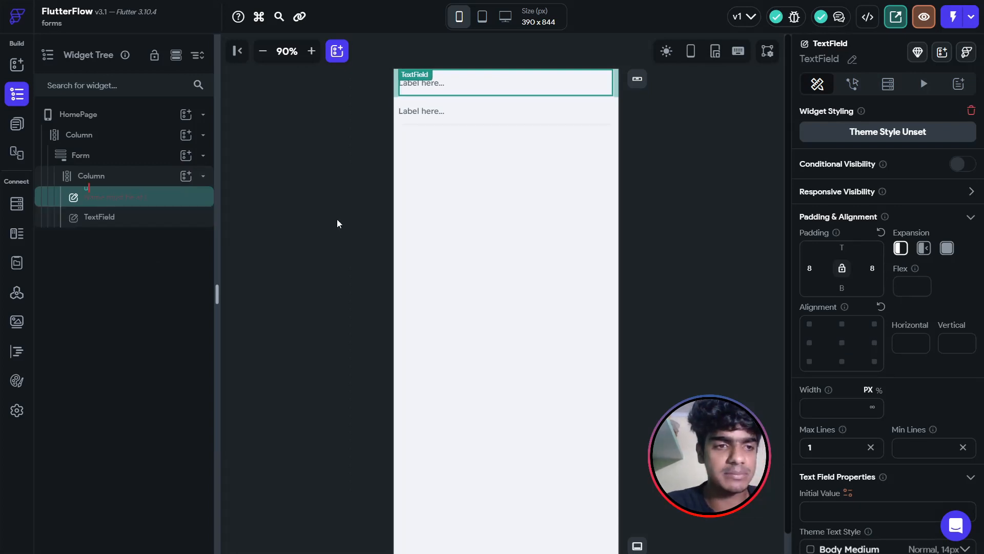
pyautogui.write('username')
pyautogui.press('Return')
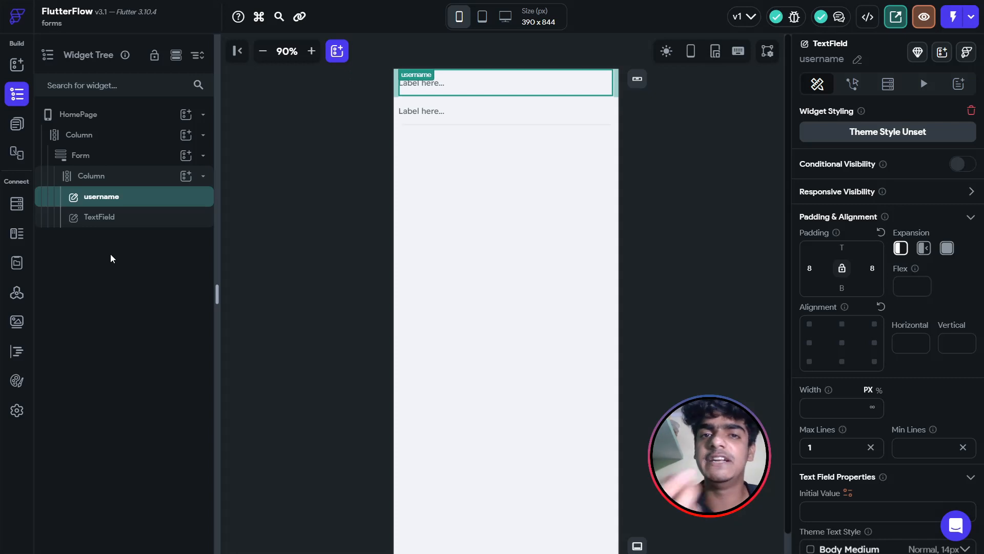
pyautogui.doubleClick(103, 217)
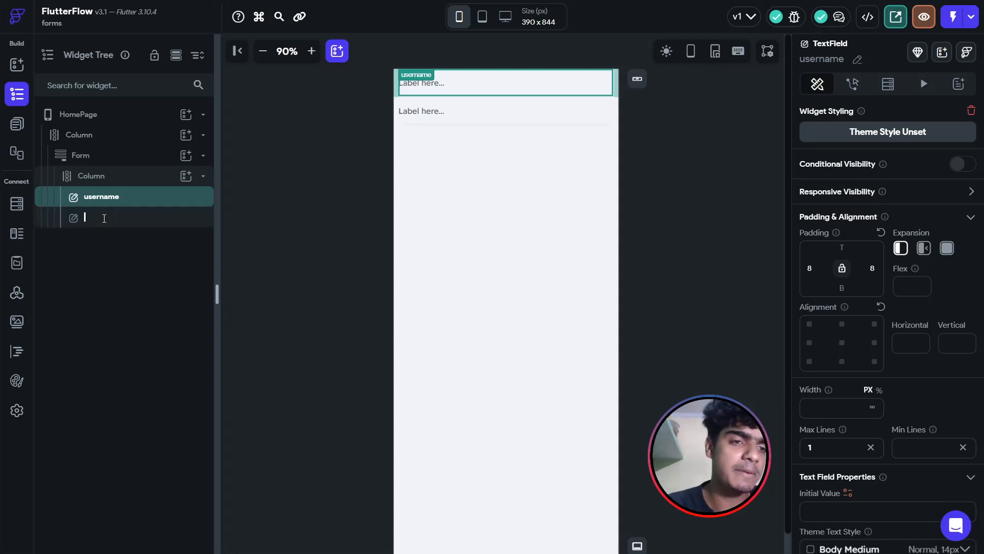
pyautogui.write('password')
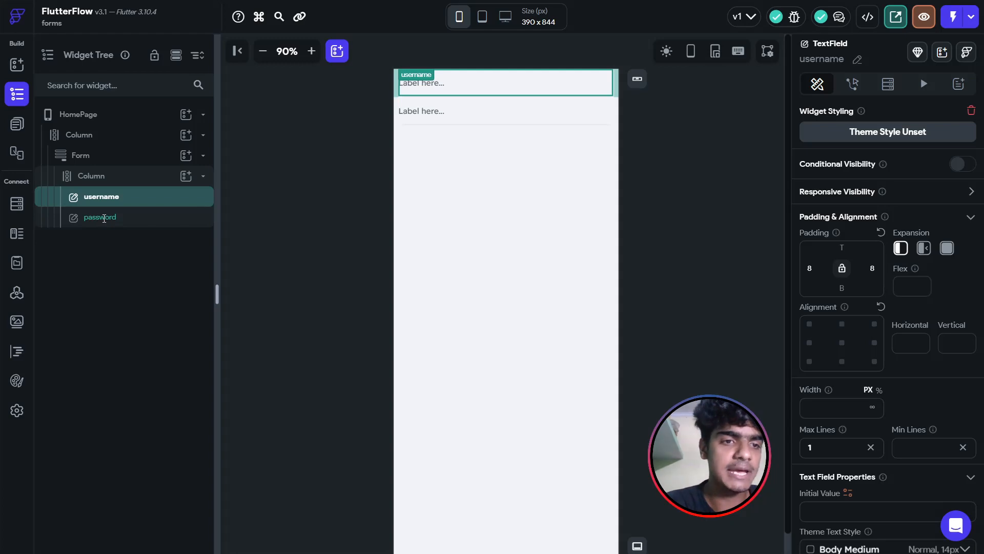
pyautogui.press('Return')
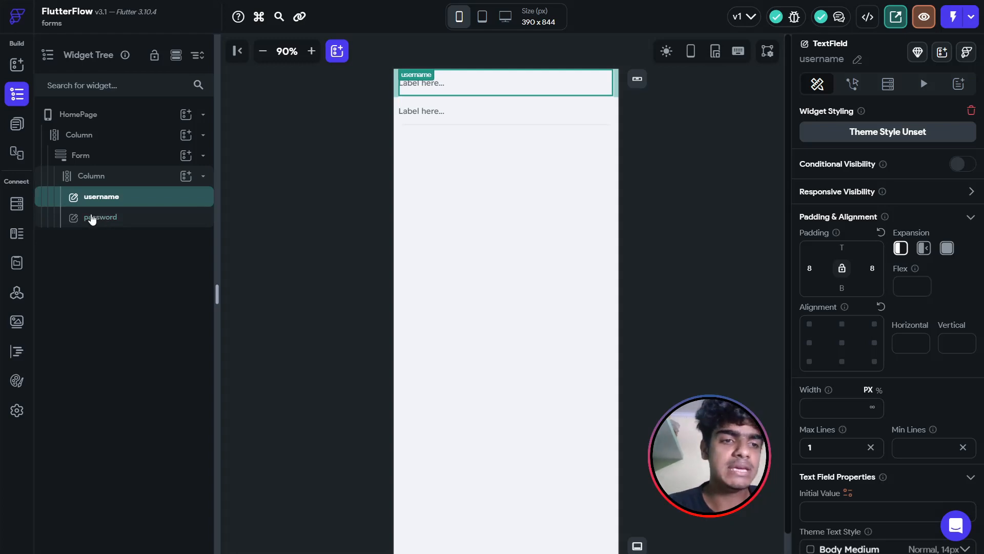
# Make the password TextField a Password Field and set its hide-password icon size to 20.
pyautogui.click(101, 218)
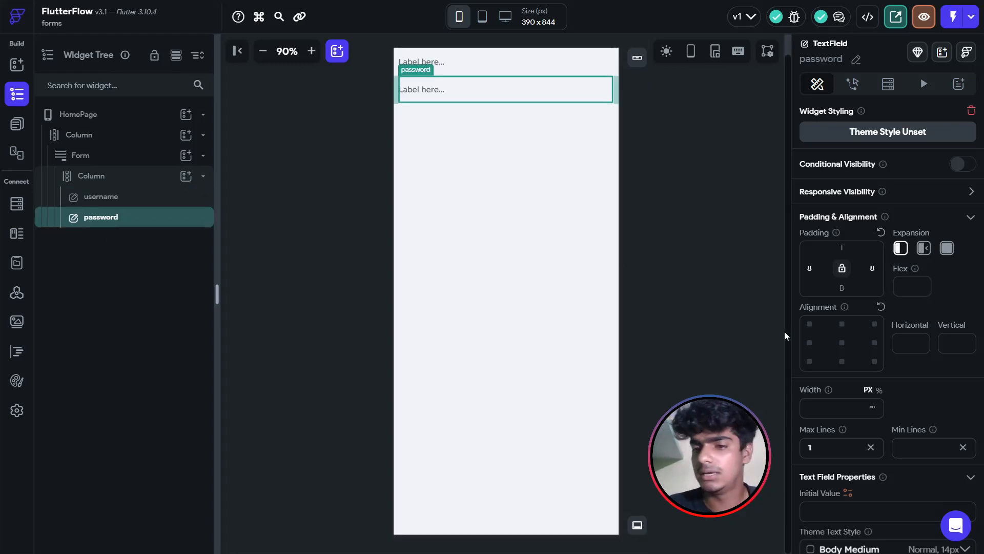
pyautogui.scroll(-8, 893, 356)
pyautogui.scroll(-8, 896, 357)
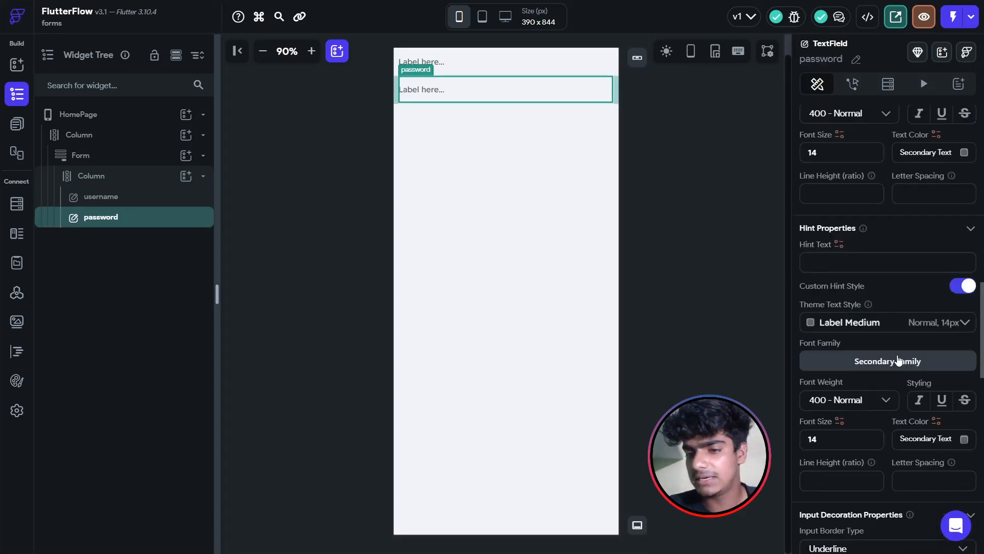
pyautogui.scroll(-10, 897, 374)
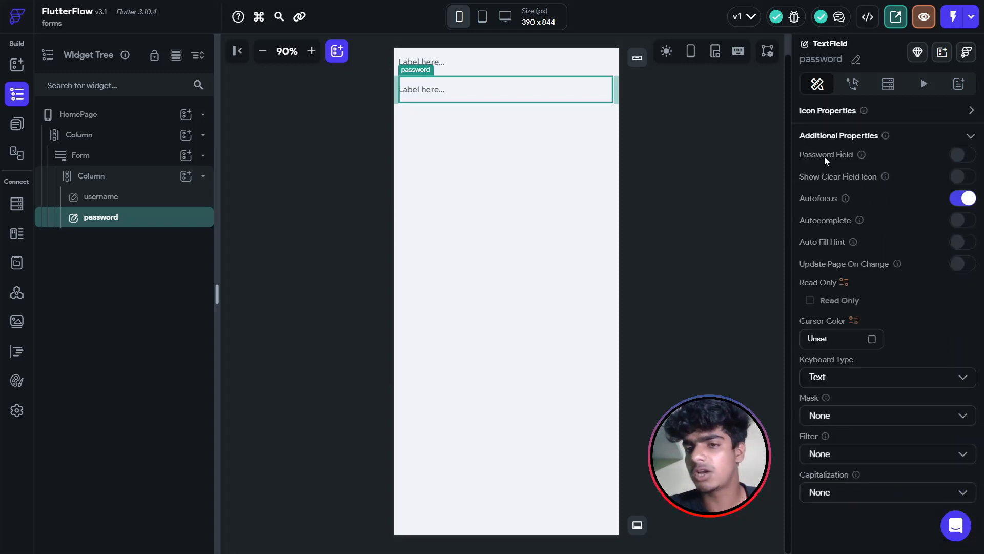
pyautogui.click(958, 155)
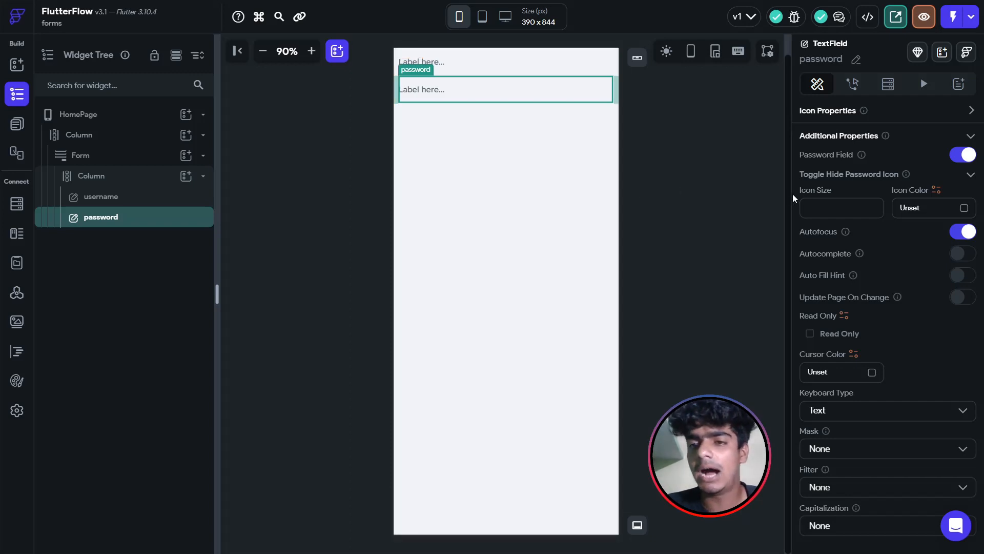
pyautogui.click(827, 210)
pyautogui.write('20')
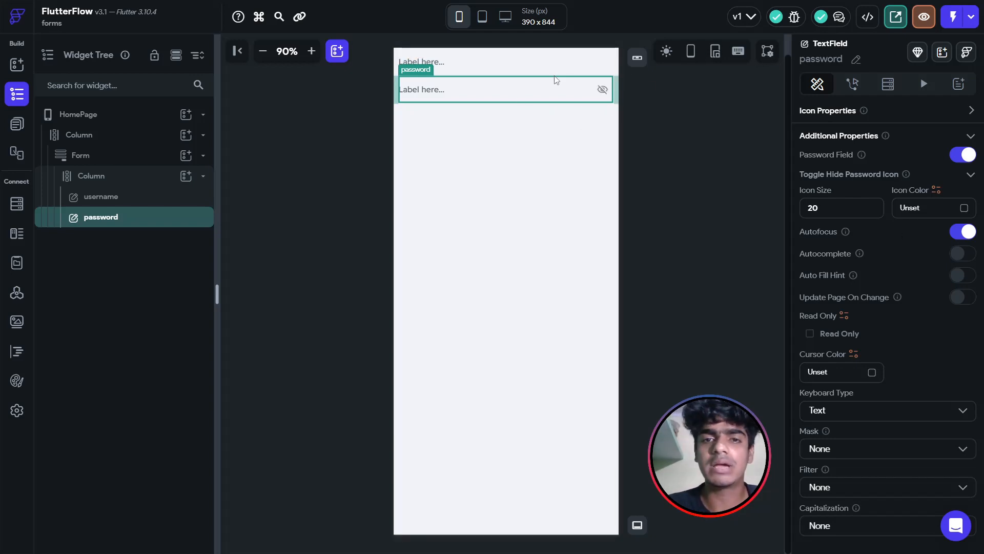
# Replace the username TextField's label text with "enter your username".
pyautogui.click(546, 64)
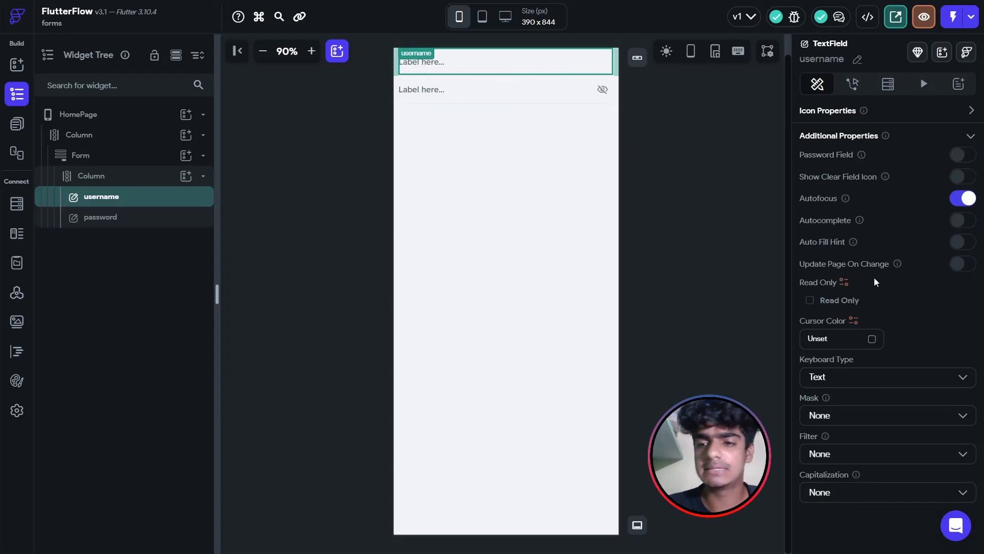
pyautogui.scroll(12, 908, 263)
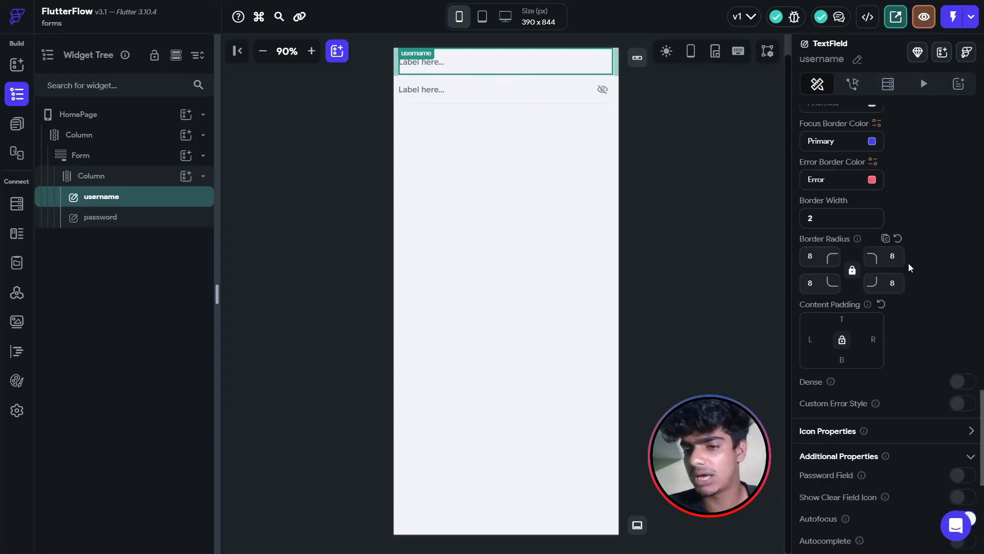
pyautogui.scroll(4, 840, 308)
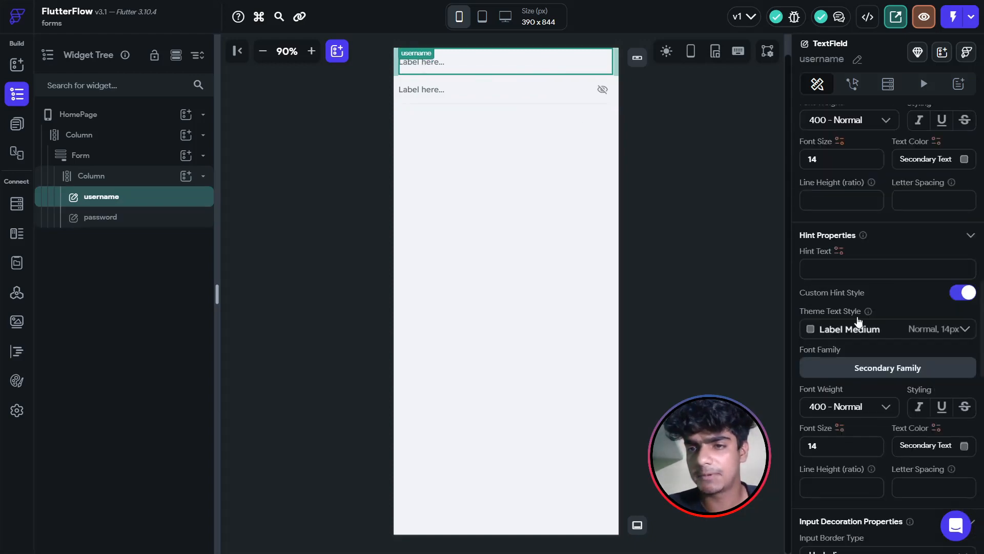
pyautogui.scroll(5, 856, 307)
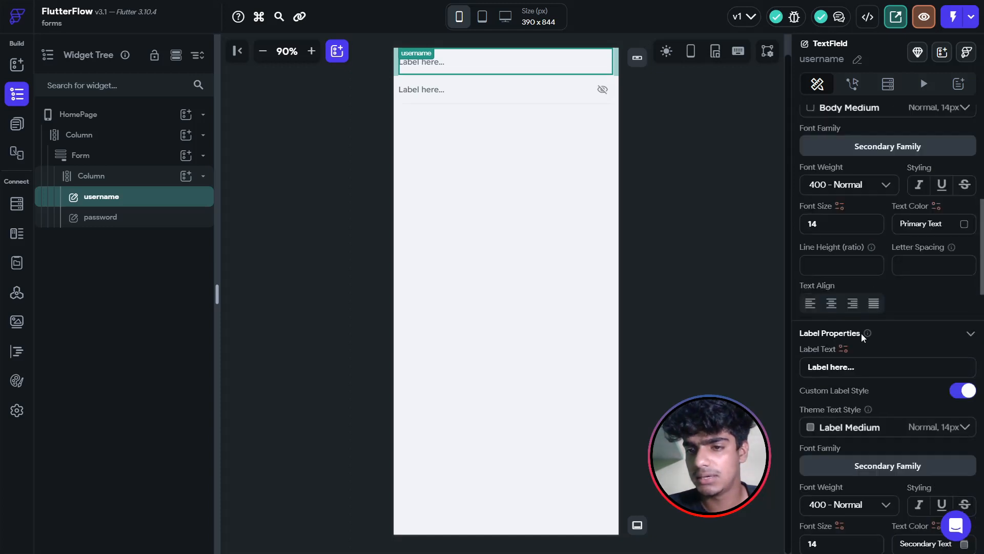
pyautogui.moveTo(857, 366); pyautogui.dragTo(807, 366)
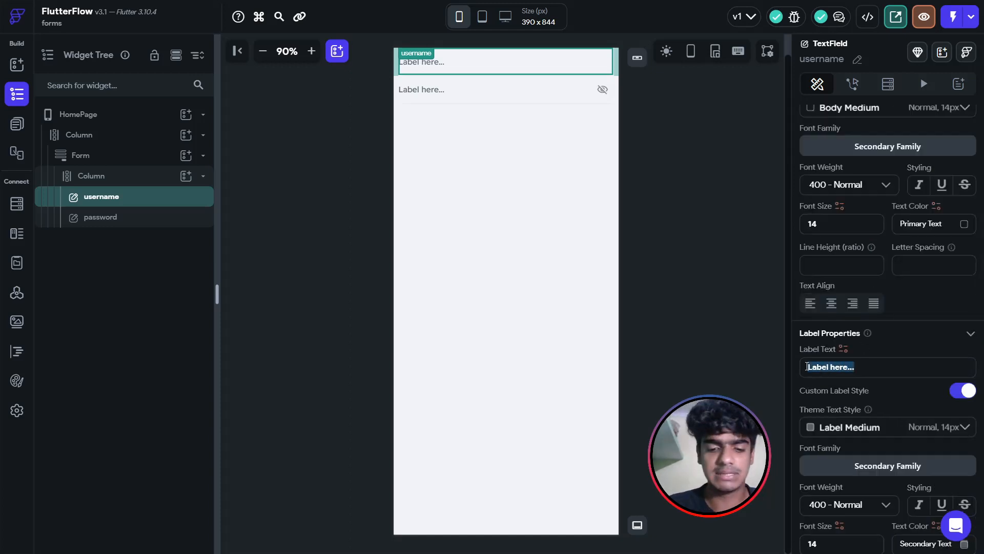
pyautogui.write('enter you')
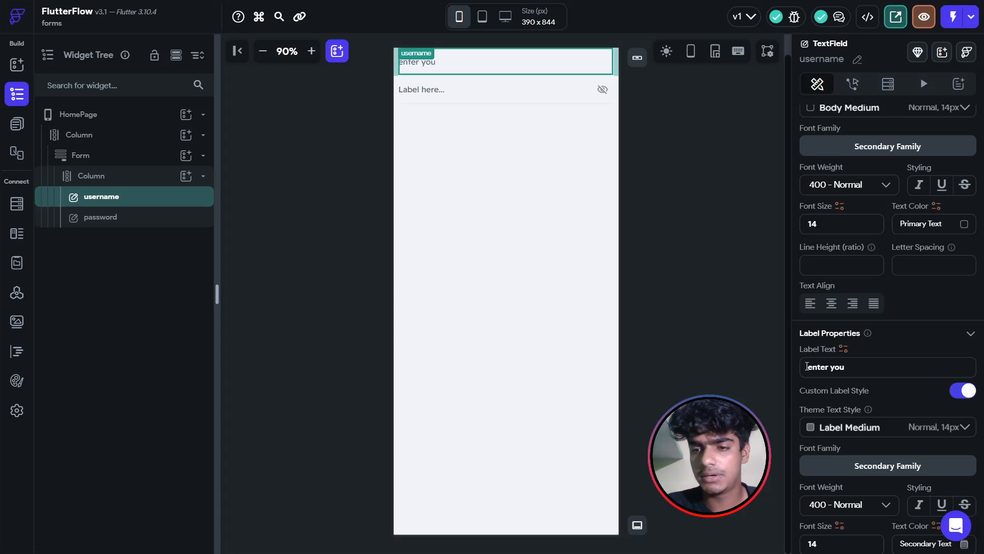
pyautogui.write('r username')
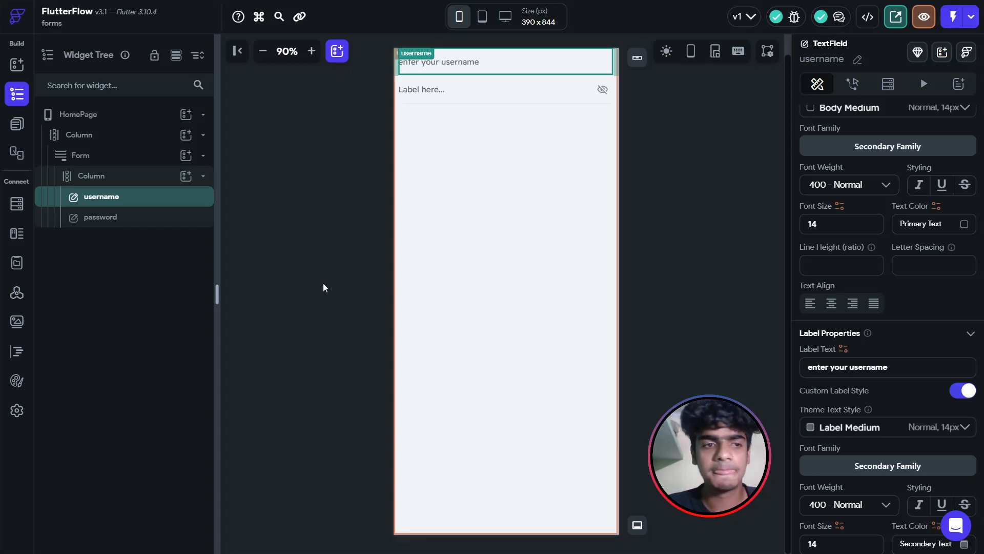
# Replace the password TextField's label text with "enter your password".
pyautogui.click(145, 224)
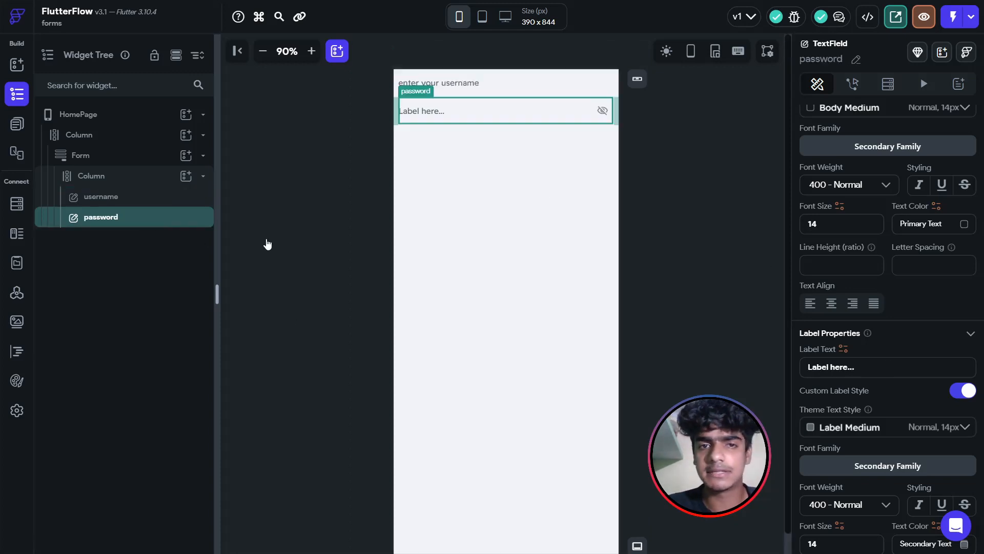
pyautogui.scroll(-1, 877, 328)
pyautogui.scroll(-2, 877, 327)
pyautogui.scroll(2, 860, 241)
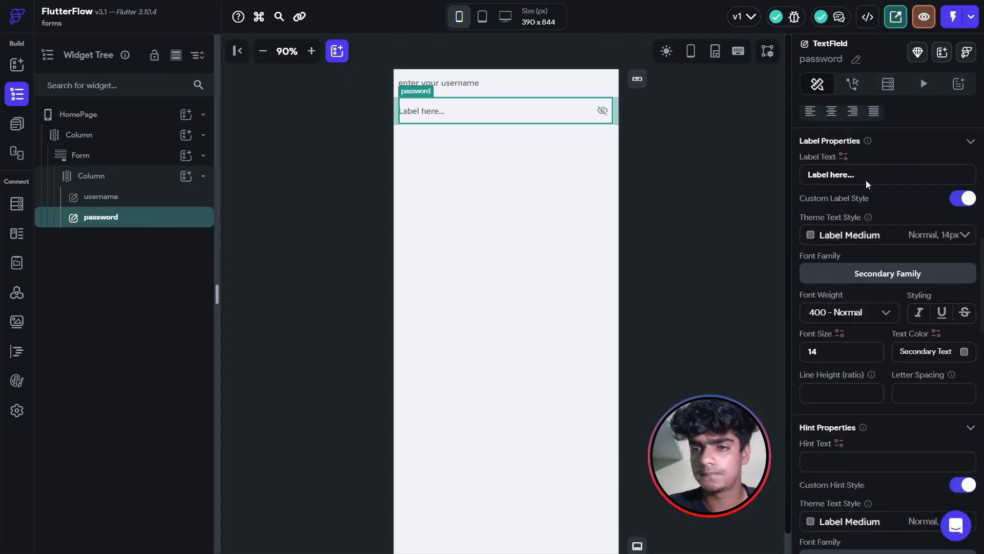
pyautogui.moveTo(865, 174); pyautogui.dragTo(794, 173)
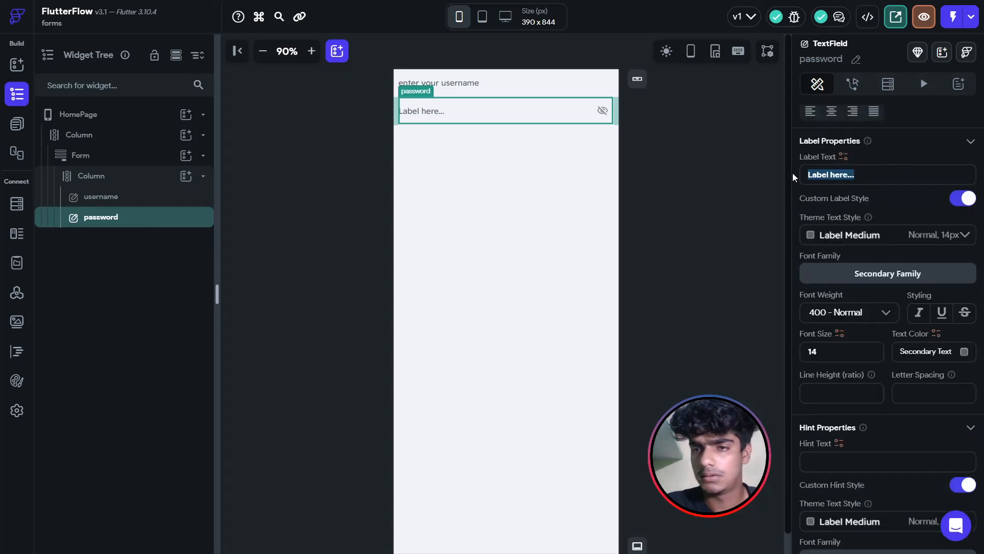
pyautogui.write('enter your pass')
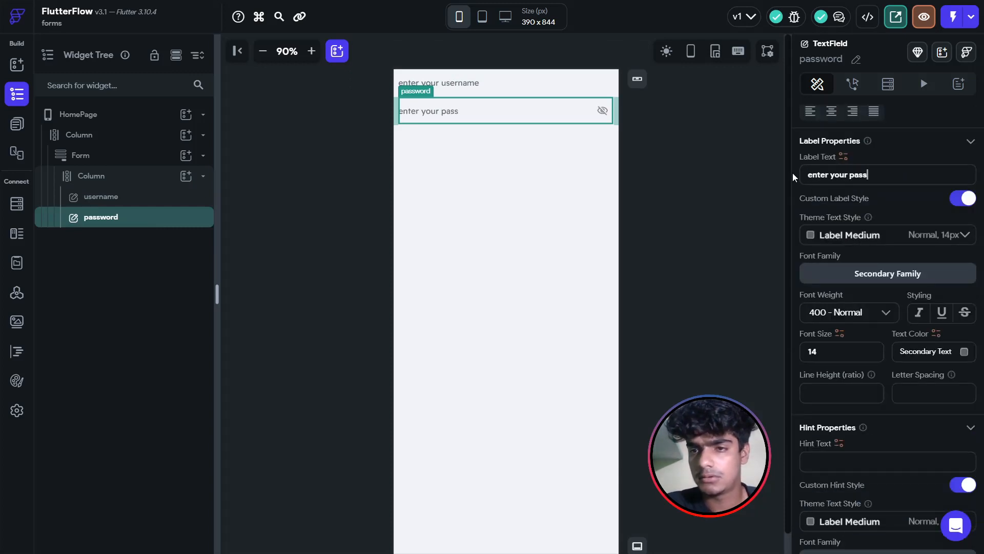
pyautogui.write('wo')
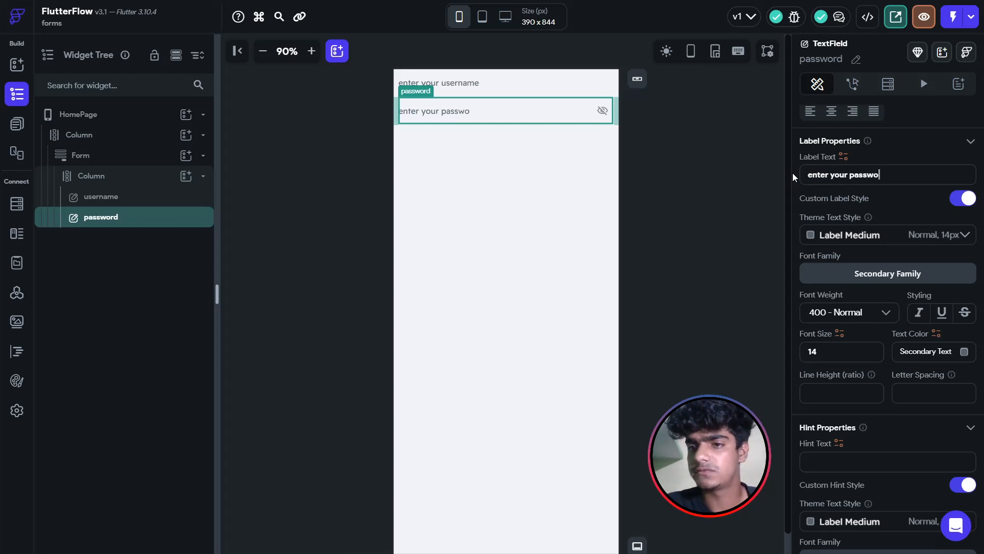
pyautogui.write('rd')
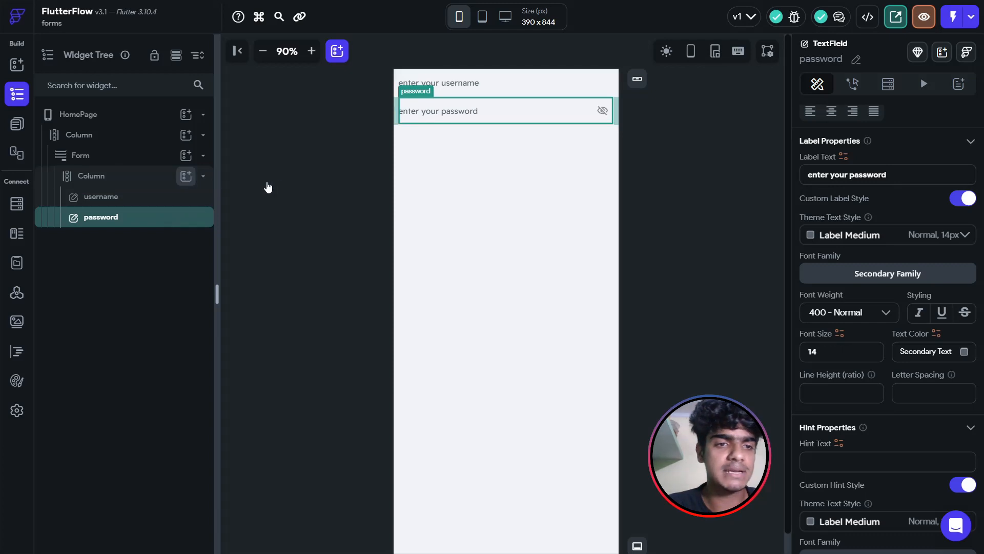
# Add a Button to the Column inside the Form and set its top padding to 20.
pyautogui.write('b')
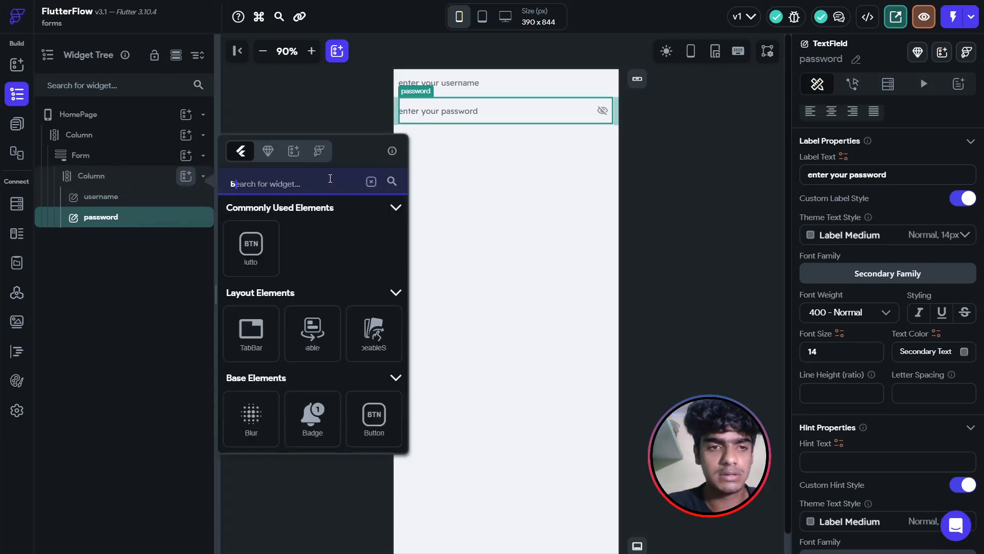
pyautogui.write('utt')
pyautogui.click(261, 256)
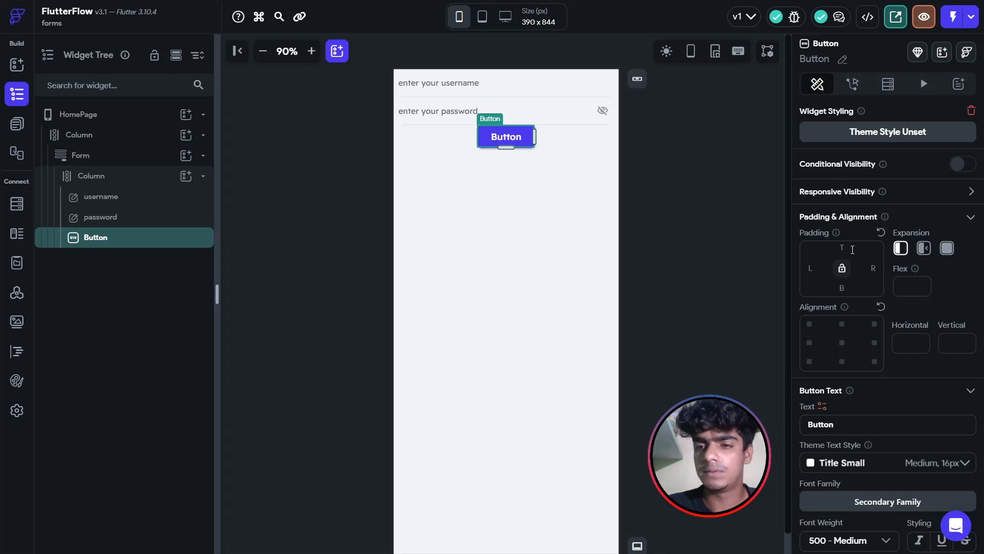
pyautogui.click(852, 249)
pyautogui.write('20')
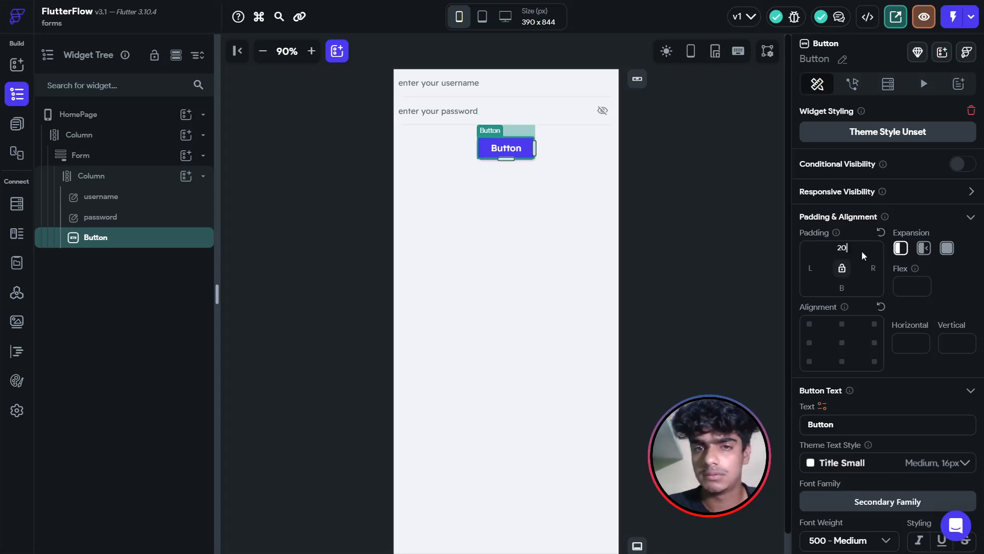
# Change the new button's text to "Submit".
pyautogui.moveTo(852, 424); pyautogui.dragTo(786, 423)
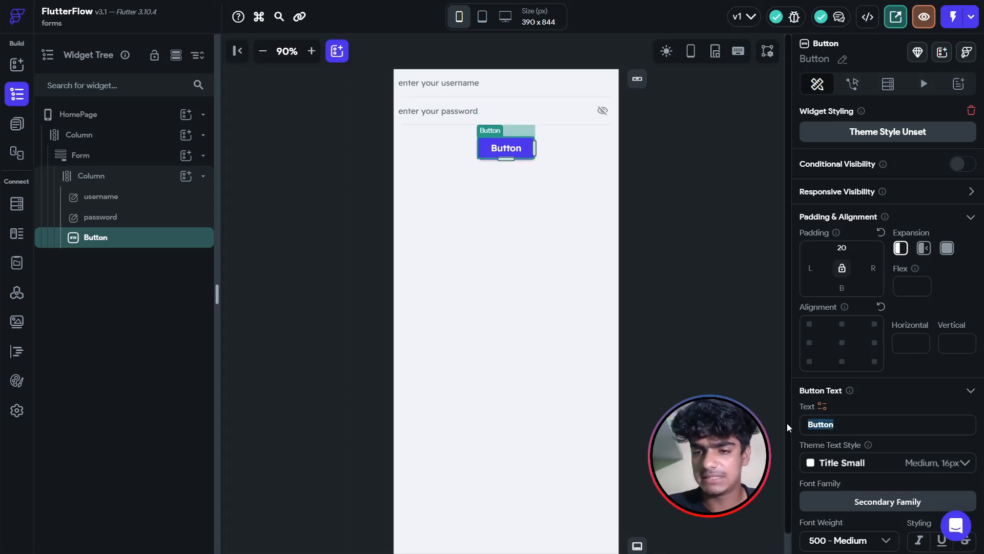
pyautogui.write('Su')
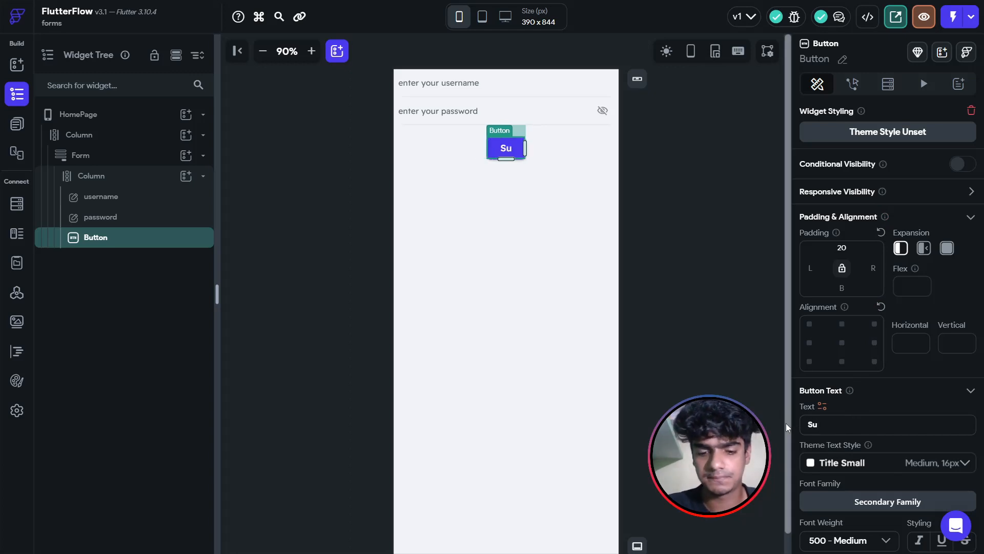
pyautogui.write('bmit')
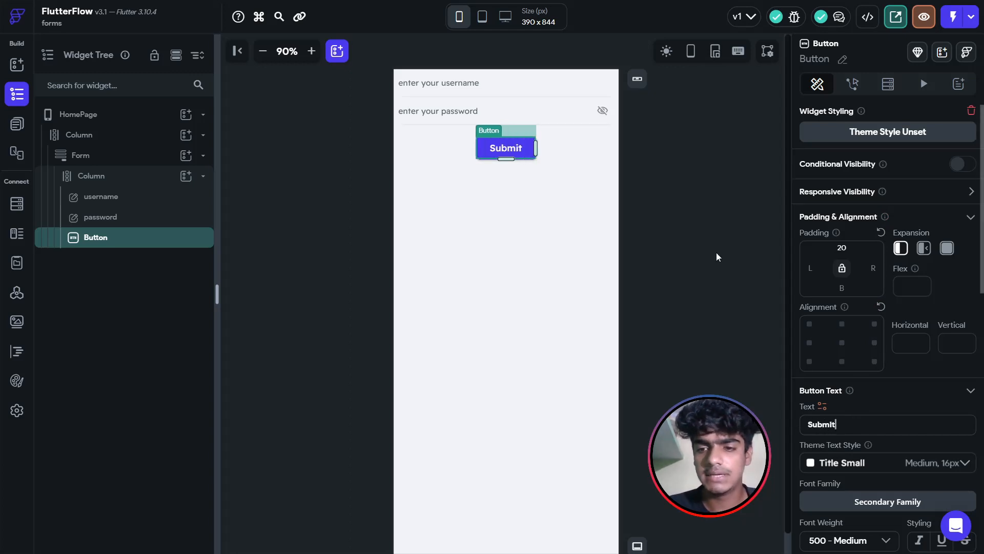
pyautogui.click(650, 227)
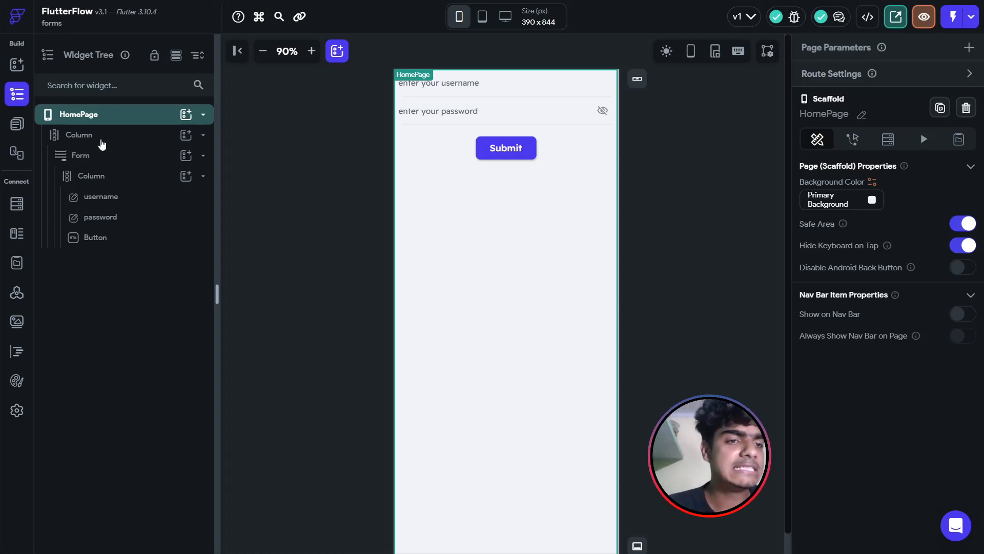
# Enable validation for both the username and password fields in the Form's properties.
pyautogui.click(100, 154)
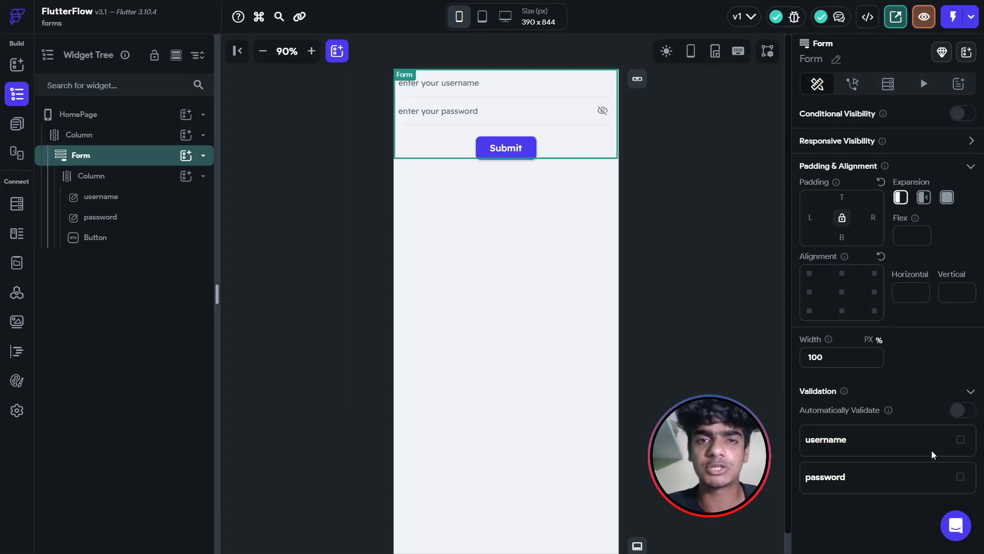
pyautogui.click(961, 442)
pyautogui.scroll(-3, 963, 441)
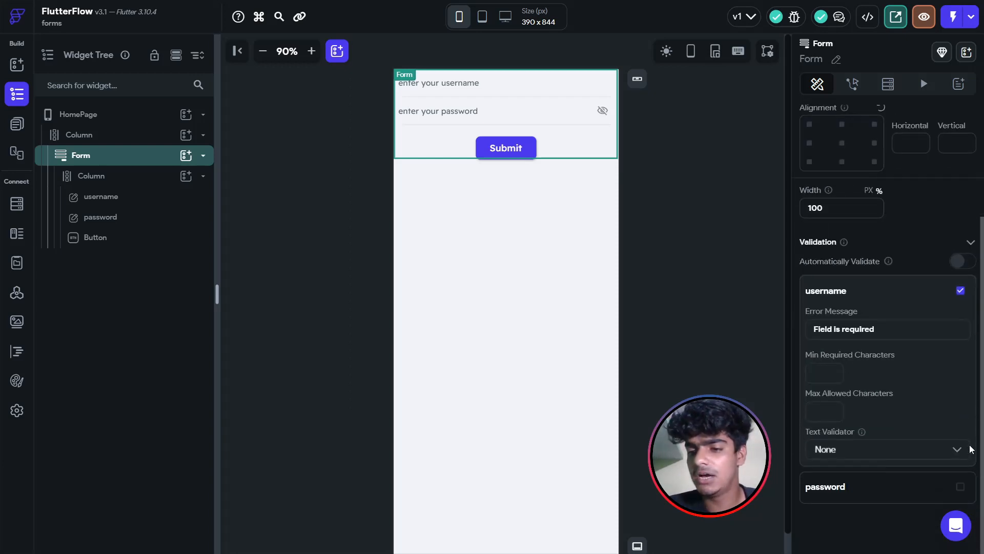
pyautogui.click(960, 486)
pyautogui.scroll(-3, 954, 400)
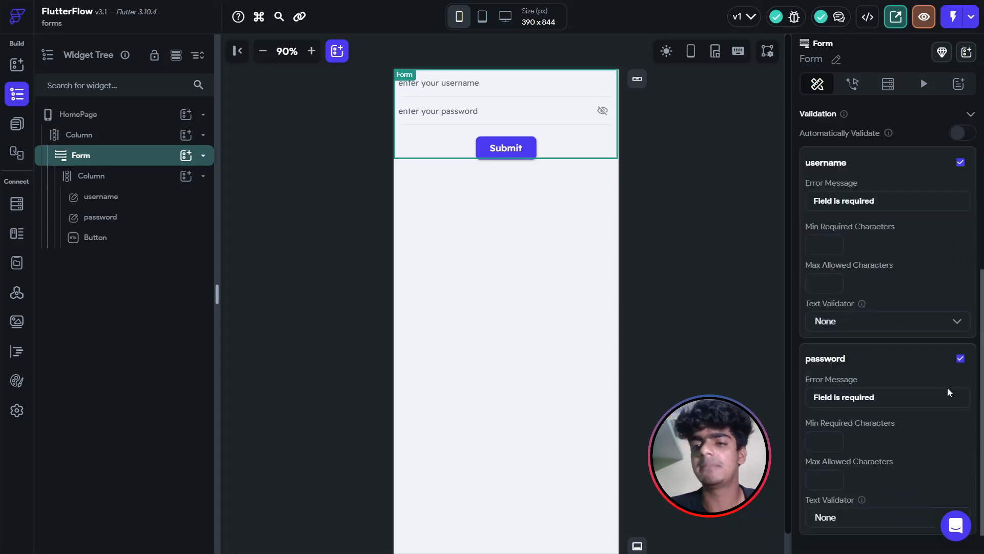
# Review the error message and character limit settings in the username and password validation.
pyautogui.scroll(3, 929, 334)
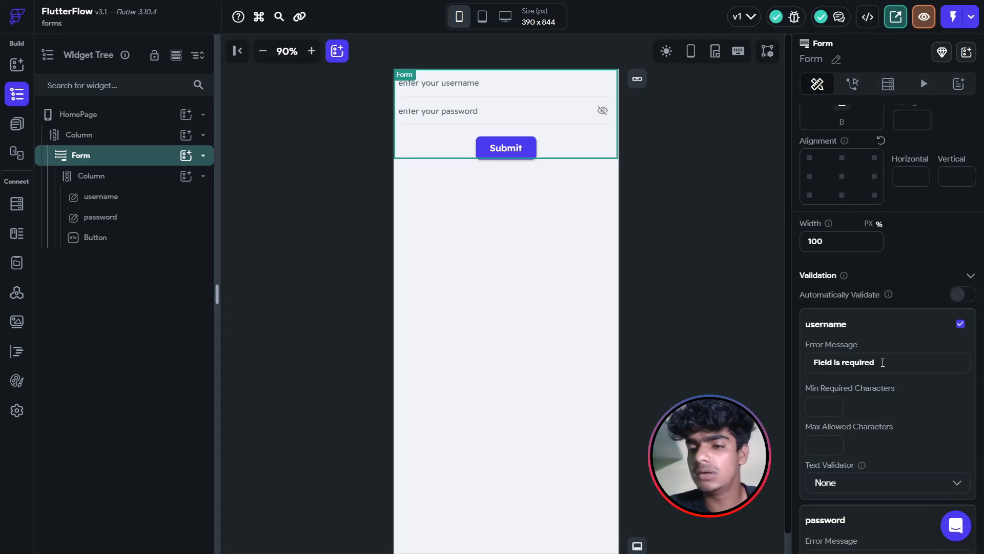
pyautogui.click(885, 362)
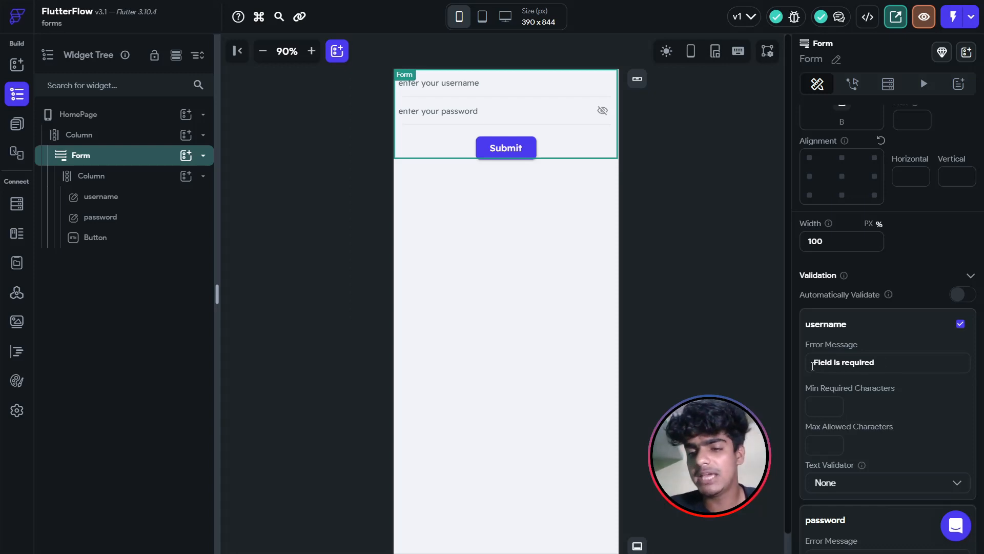
pyautogui.moveTo(812, 363); pyautogui.dragTo(900, 364)
pyautogui.click(901, 363)
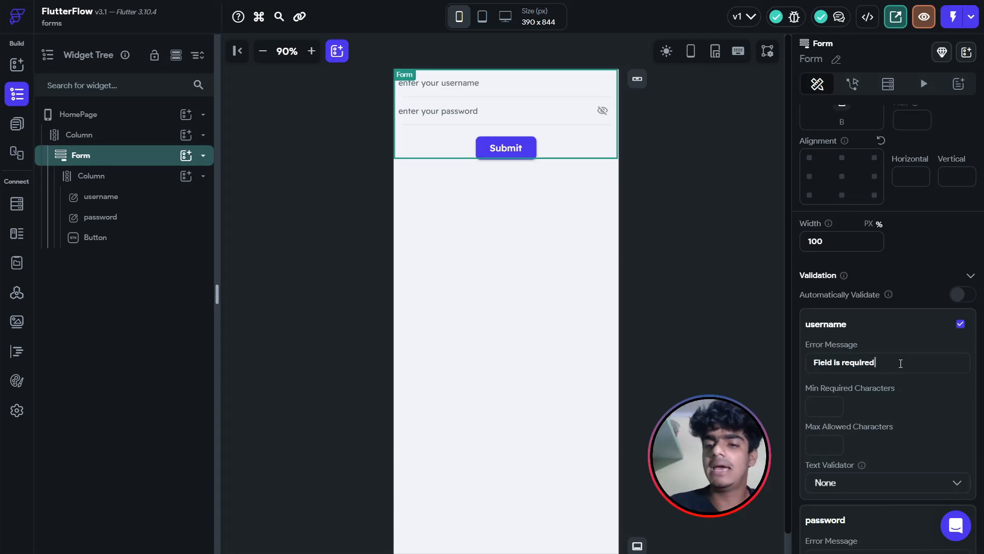
pyautogui.scroll(-4, 901, 363)
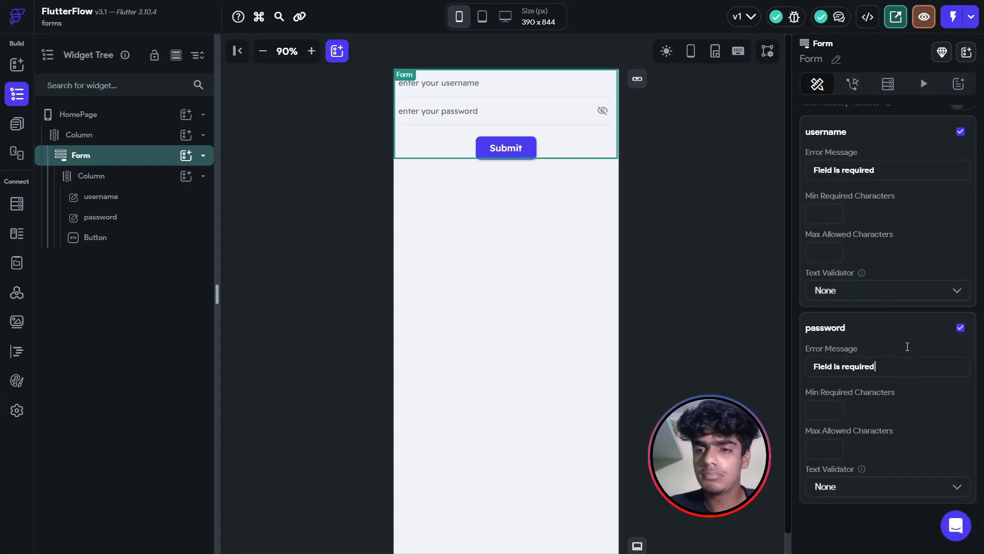
pyautogui.scroll(4, 867, 401)
pyautogui.scroll(-1, 870, 392)
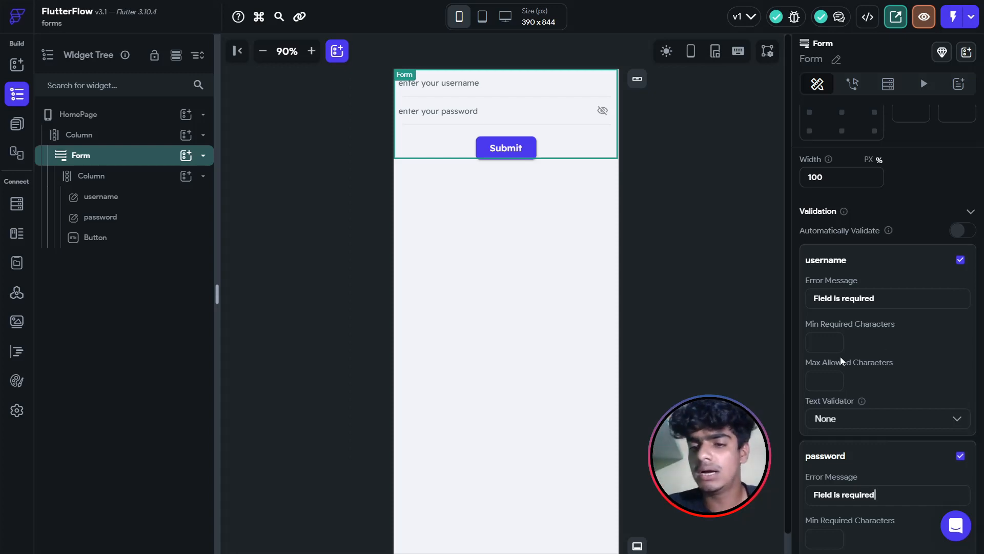
# Require at least 4 characters for username, with the minimum characters error text "enter your valid name".
pyautogui.click(843, 340)
pyautogui.write('4')
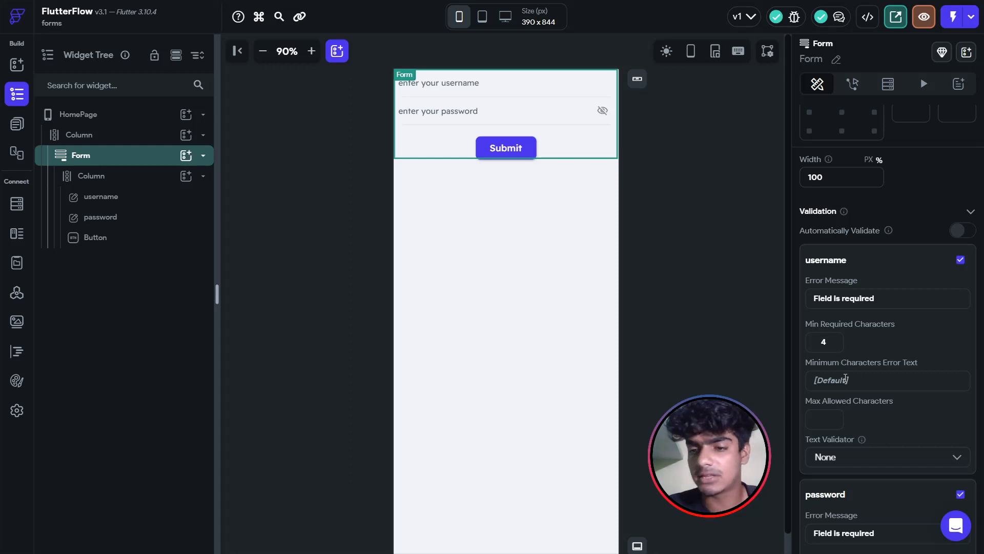
pyautogui.click(845, 379)
pyautogui.write('enter y')
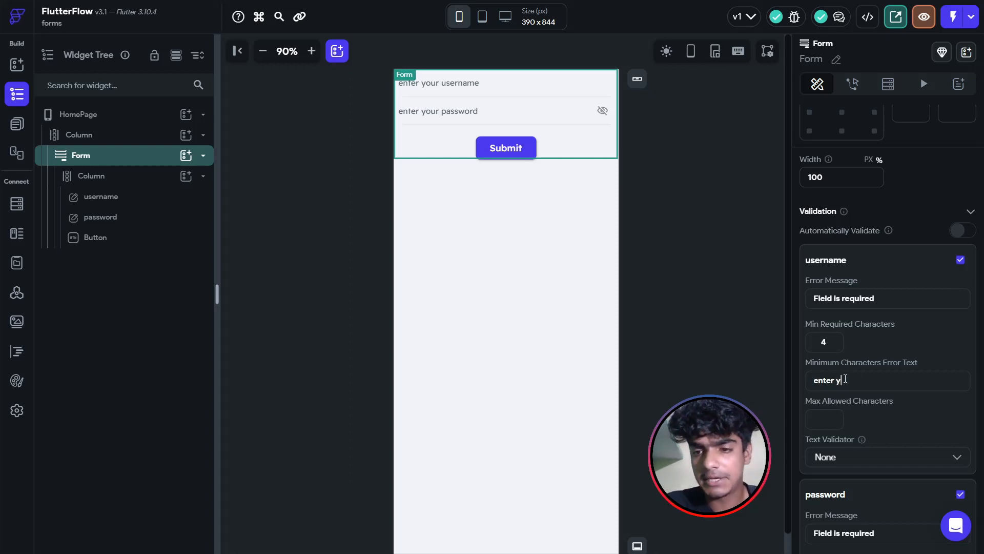
pyautogui.write('our valid name')
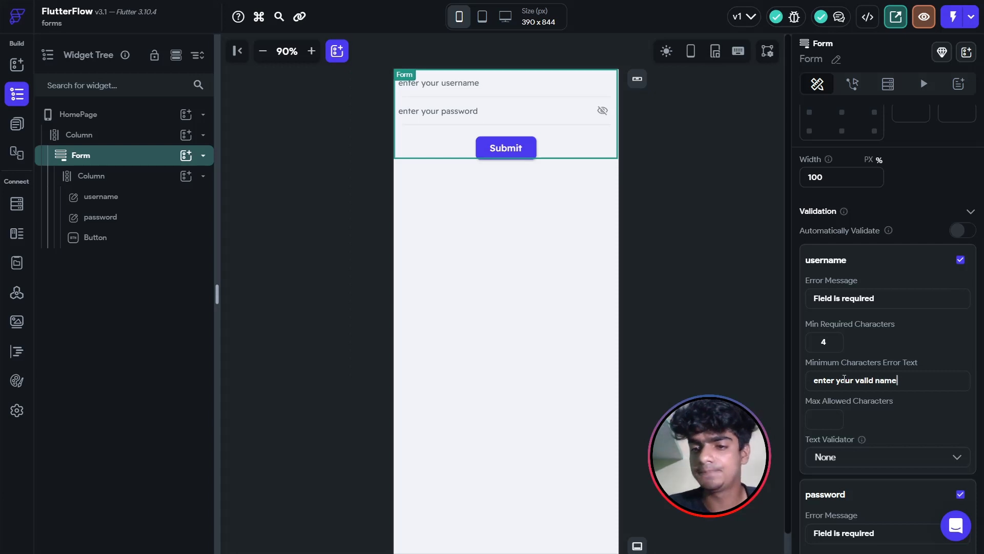
# Require at least 8 characters for the password field, with the minimum characters error text "enter a valid password".
pyautogui.scroll(-3, 846, 379)
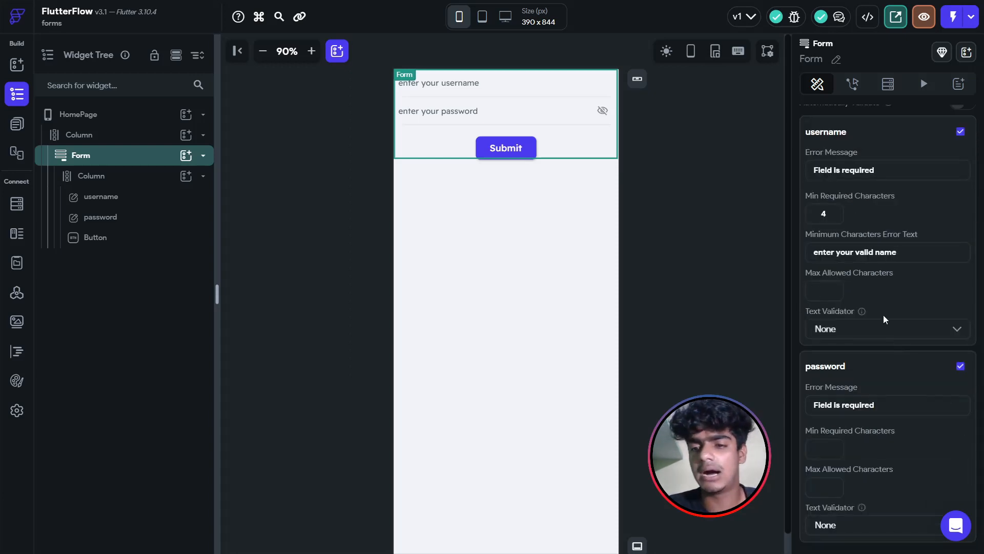
pyautogui.scroll(-1, 884, 314)
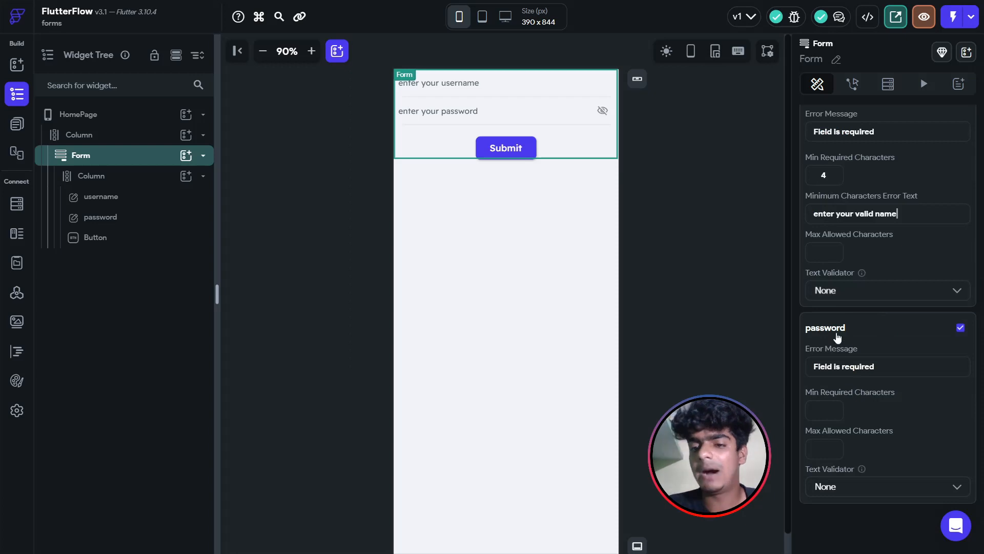
pyautogui.click(849, 411)
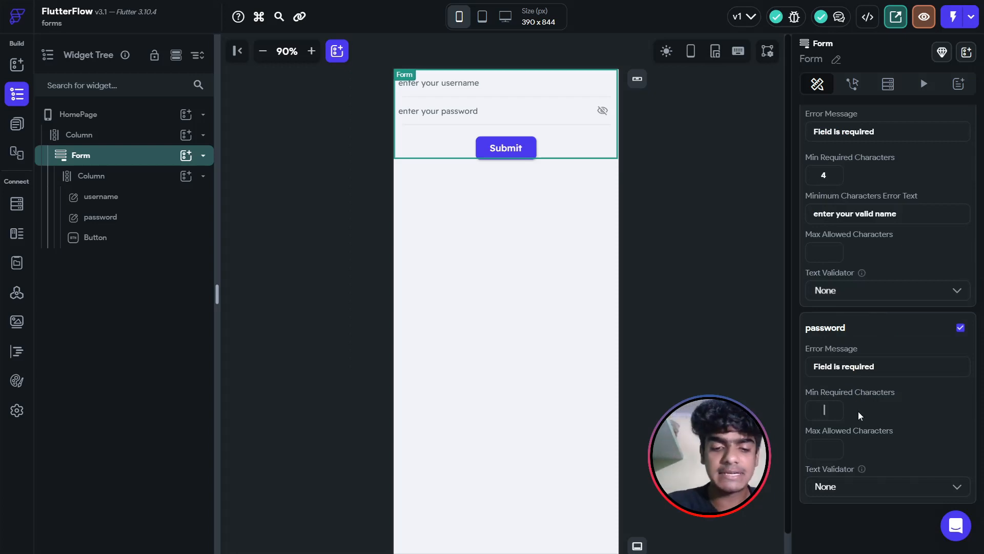
pyautogui.write('8')
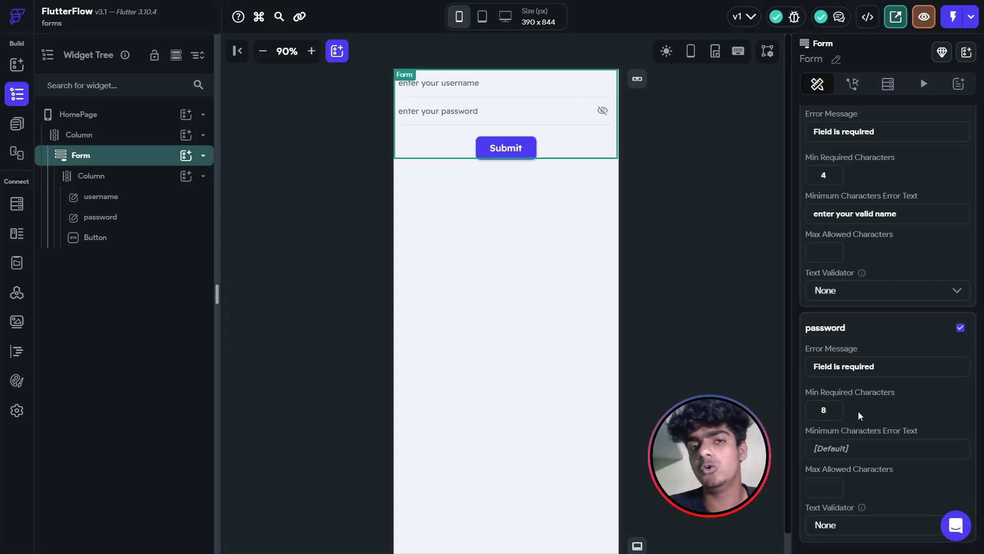
pyautogui.click(850, 450)
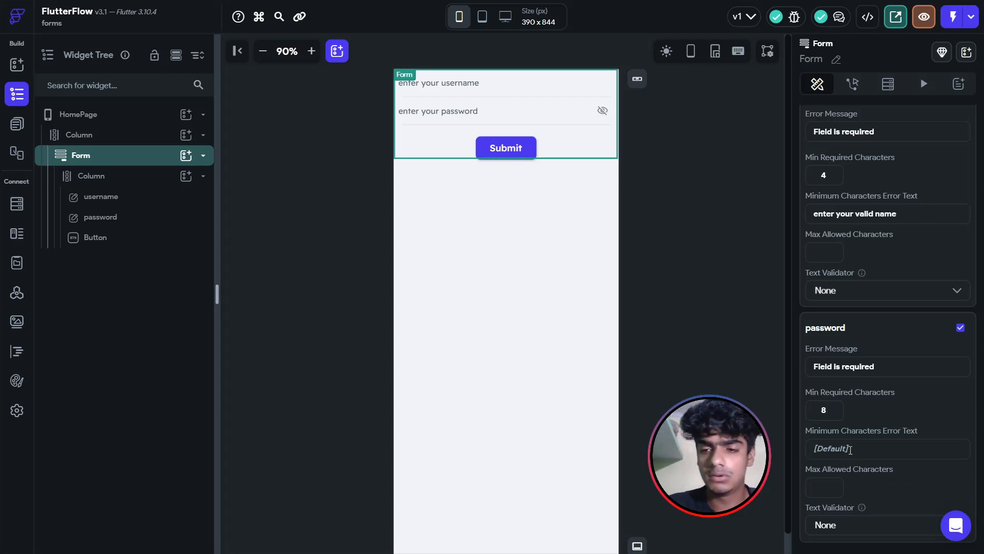
pyautogui.write('enter yo')
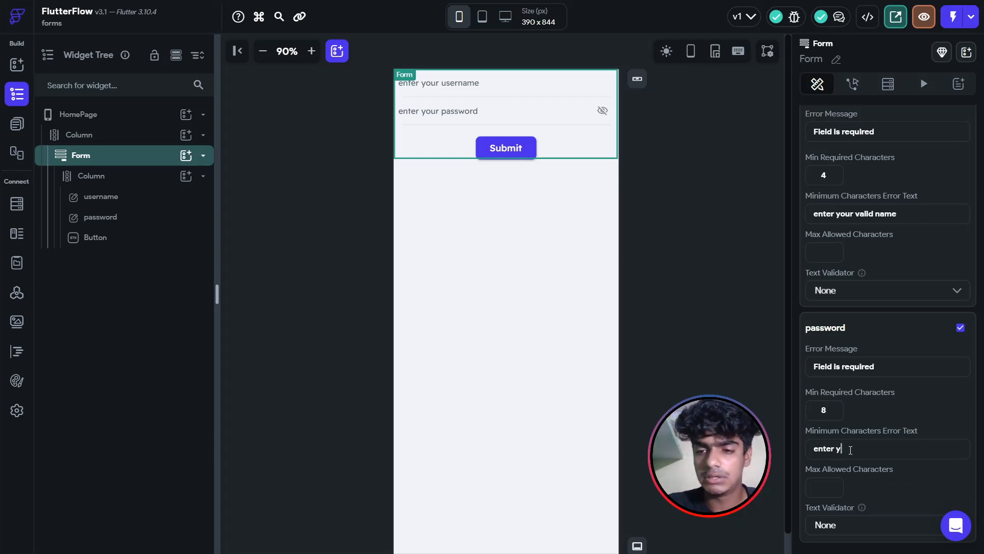
pyautogui.press('BackSpace')
pyautogui.press('BackSpace')
pyautogui.write('a')
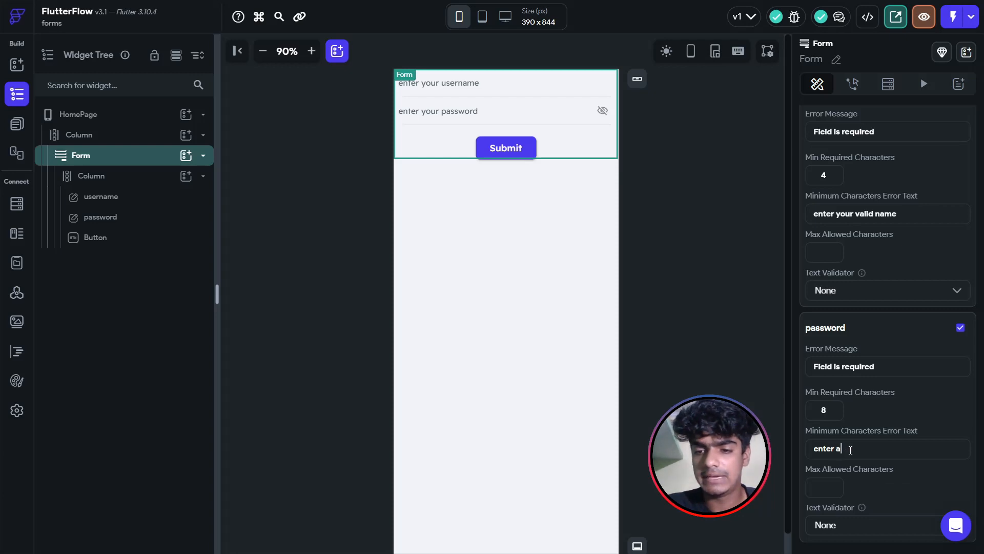
pyautogui.write(' valid password')
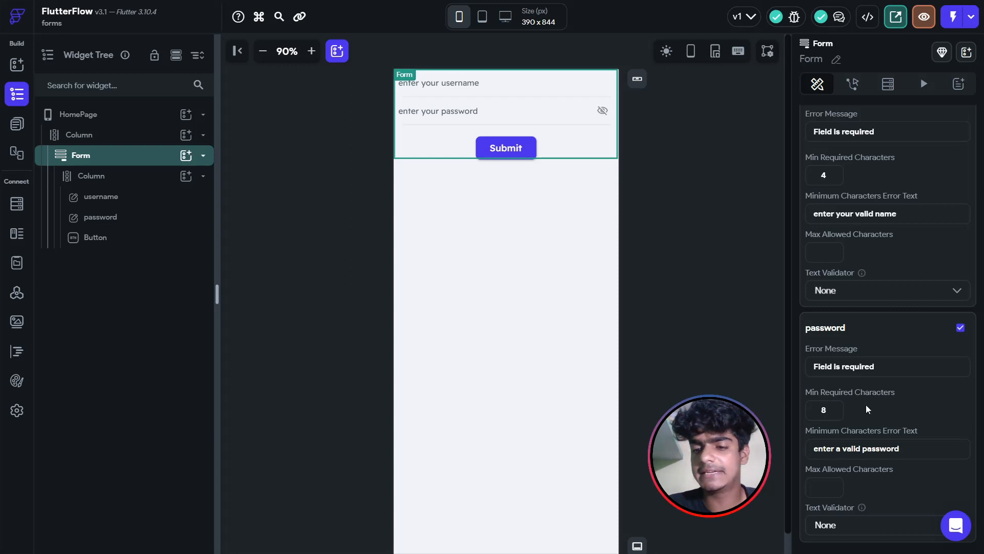
pyautogui.scroll(-1, 866, 405)
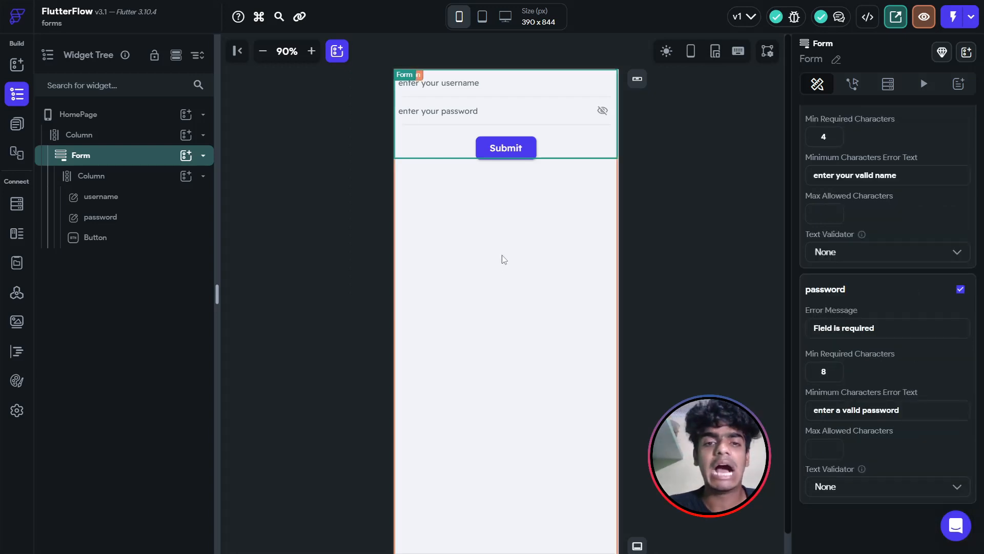
pyautogui.click(705, 181)
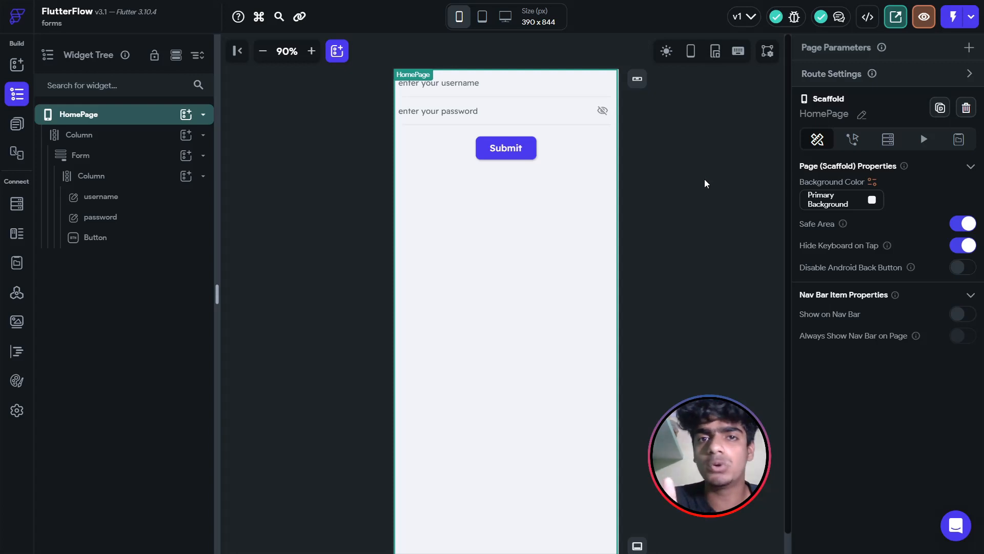
pyautogui.click(515, 158)
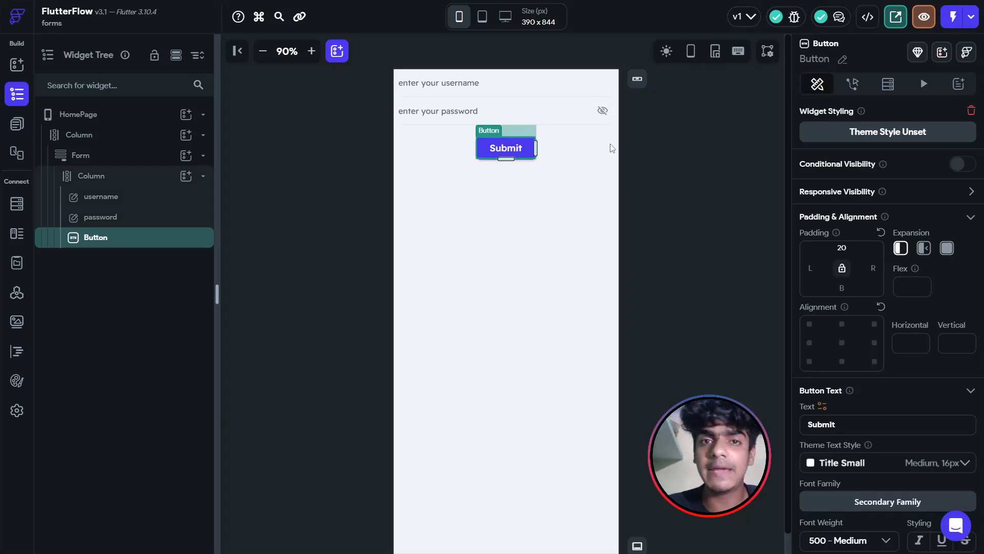
pyautogui.click(638, 159)
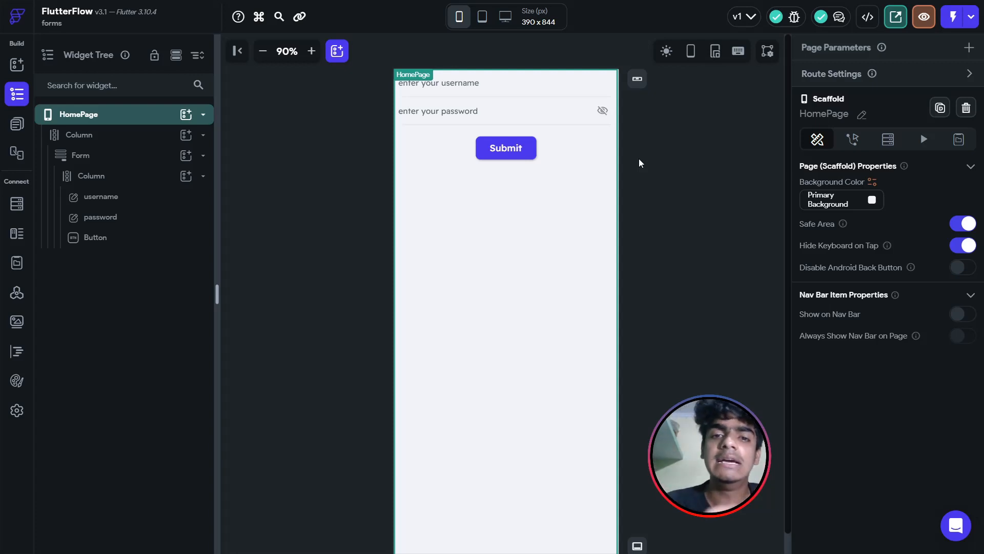
# Add a Validate Form action to the Submit button's On Tap trigger.
pyautogui.click(520, 142)
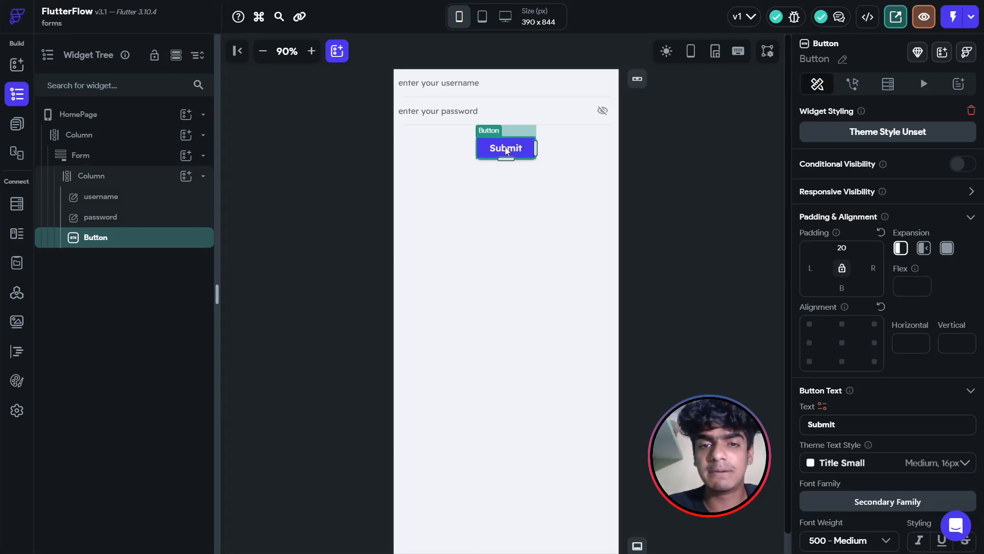
pyautogui.click(852, 83)
pyautogui.click(942, 153)
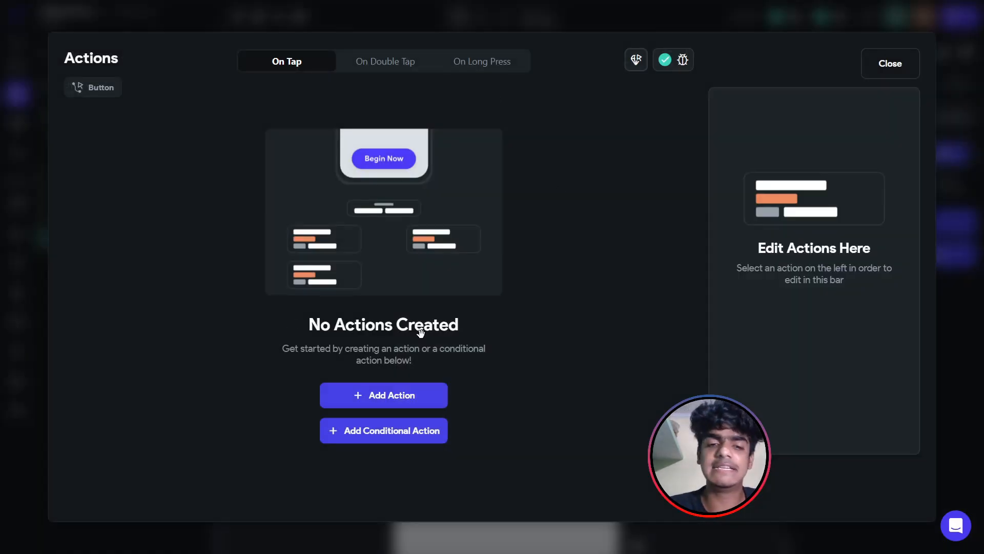
pyautogui.click(403, 401)
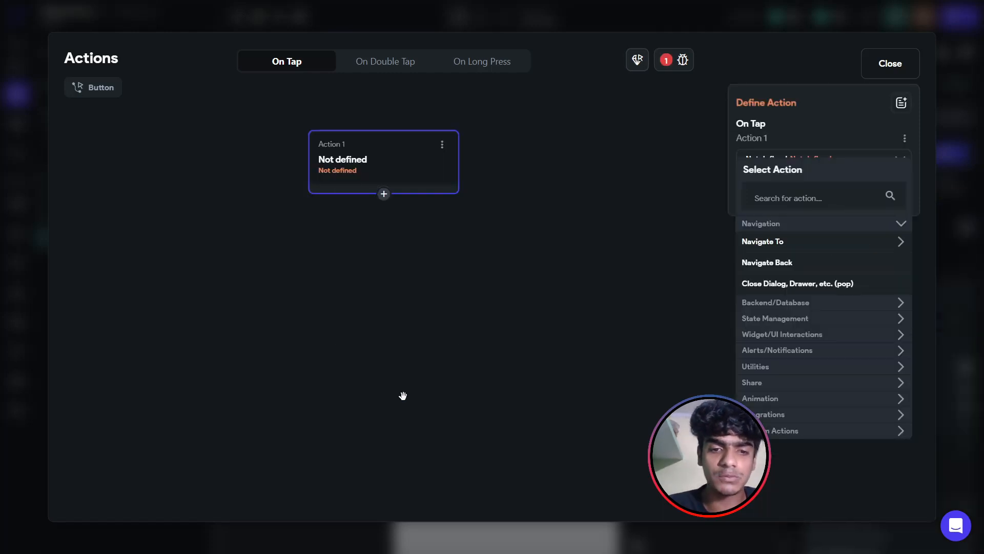
pyautogui.click(782, 195)
pyautogui.write('lid')
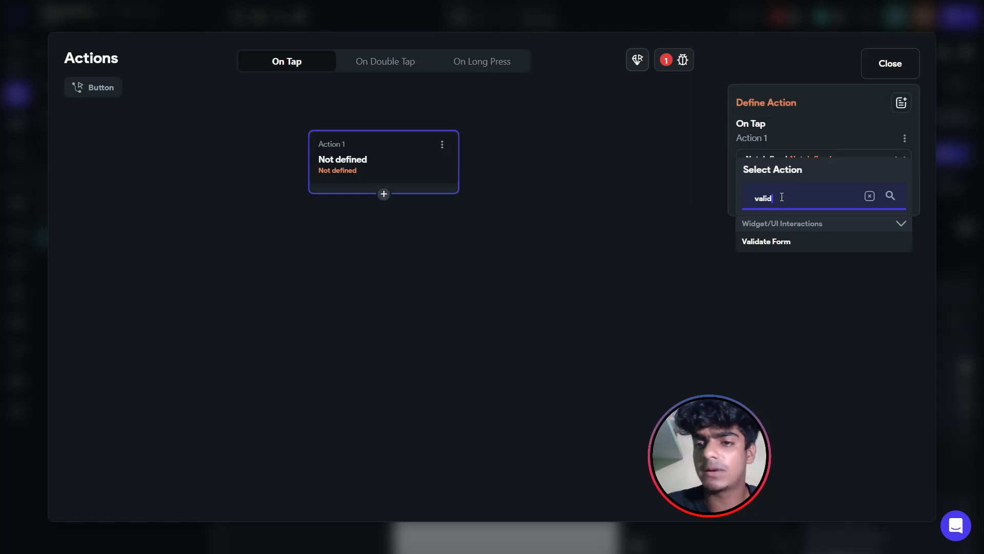
pyautogui.click(798, 243)
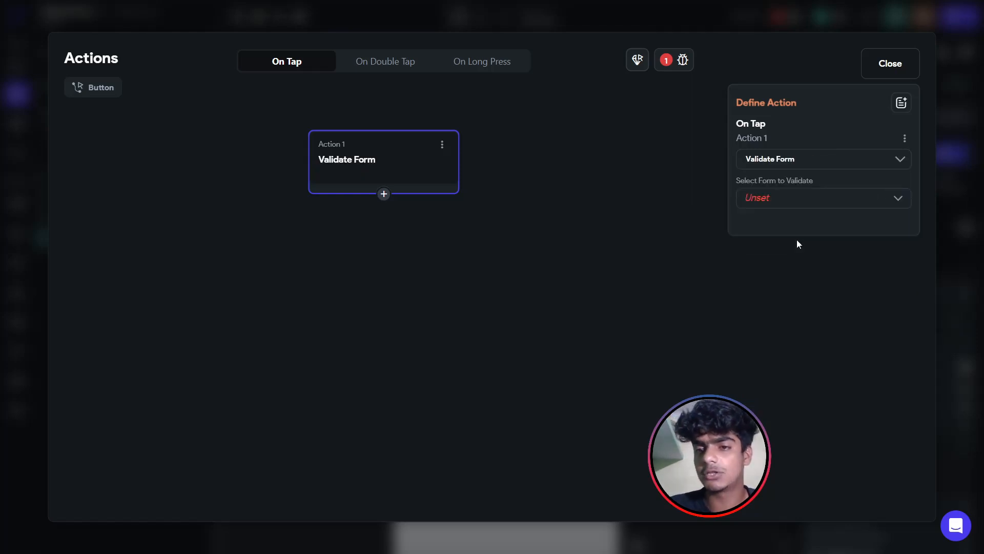
# Set the Validate Form action to target the home page's form and close the action editor.
pyautogui.click(766, 201)
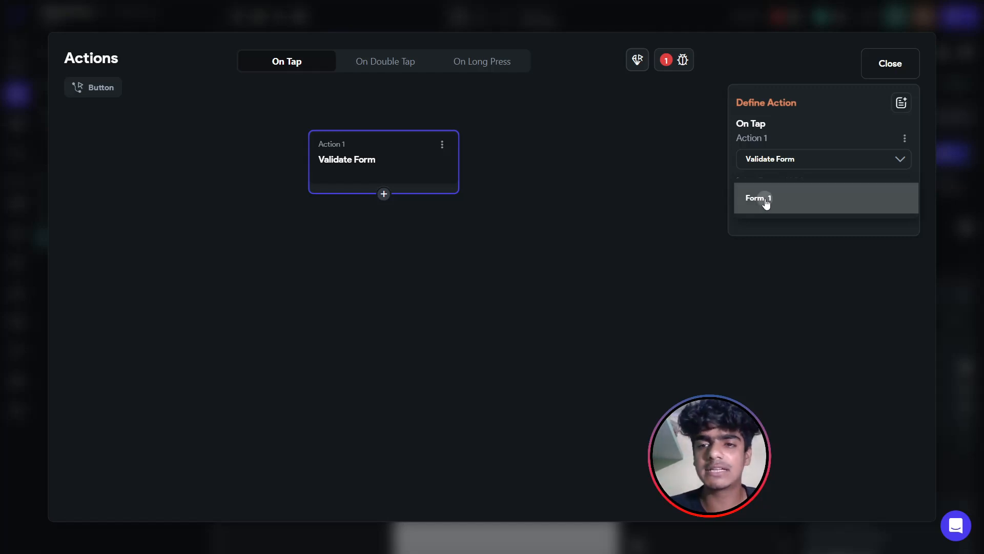
pyautogui.click(766, 202)
pyautogui.press('Escape')
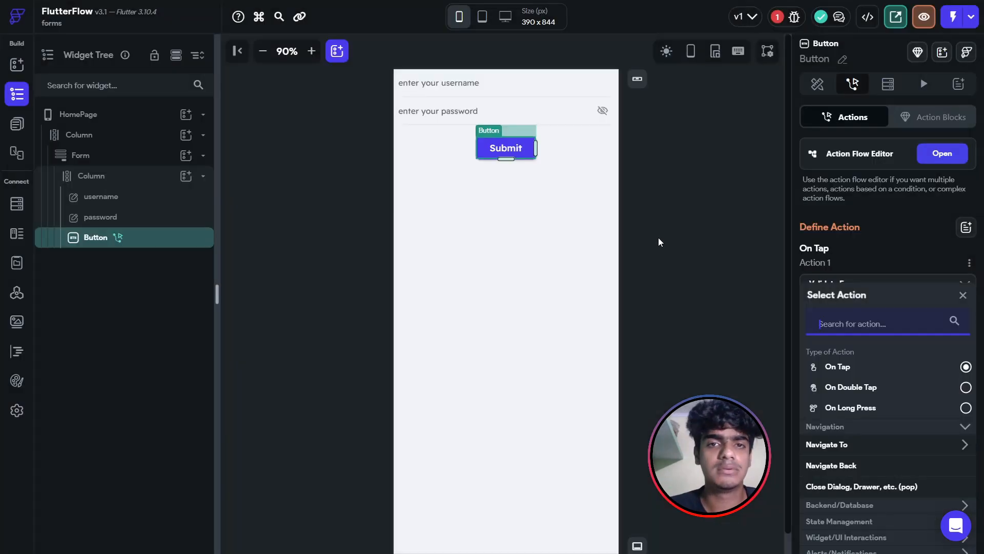
pyautogui.click(698, 239)
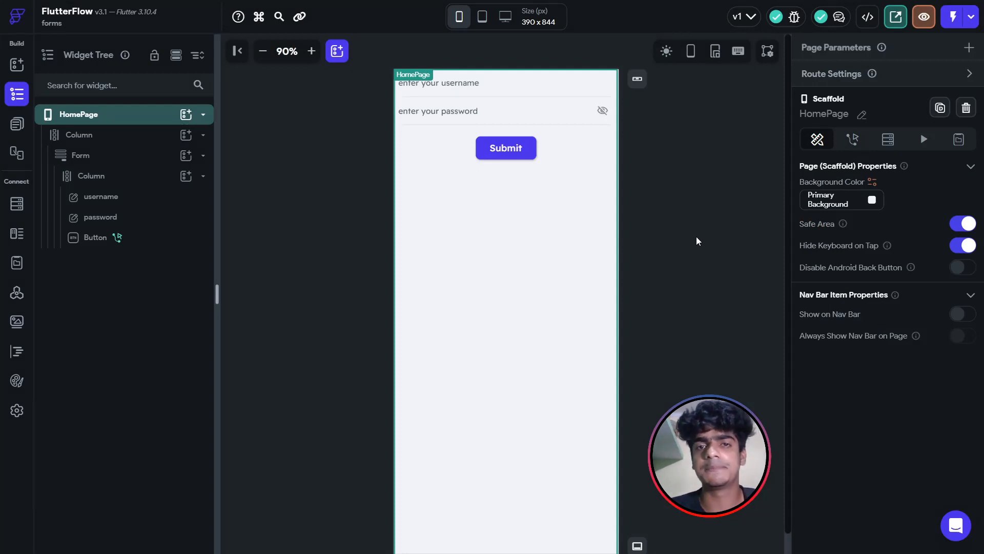
# Run the app in test mode and submit the form with both fields empty.
pyautogui.click(954, 20)
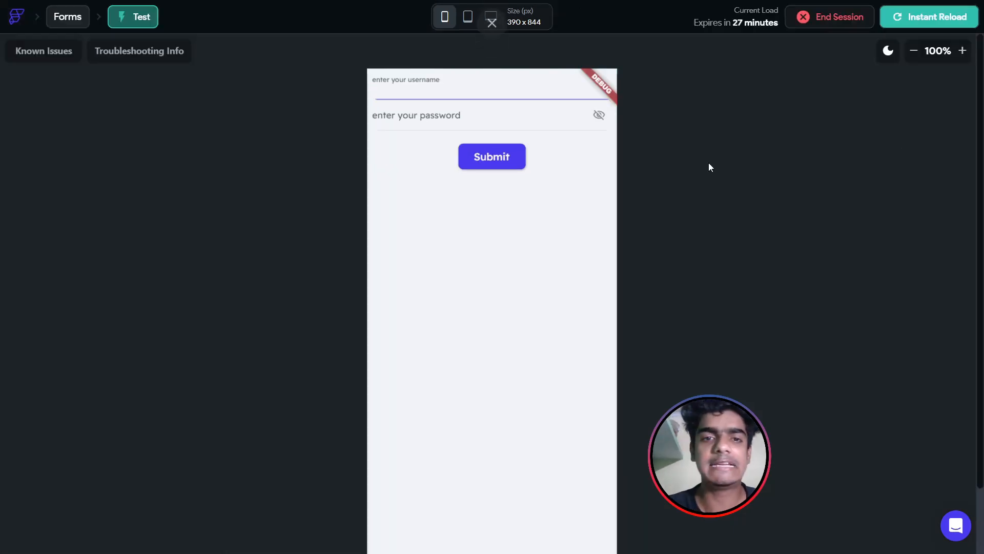
pyautogui.click(911, 52)
pyautogui.click(911, 52)
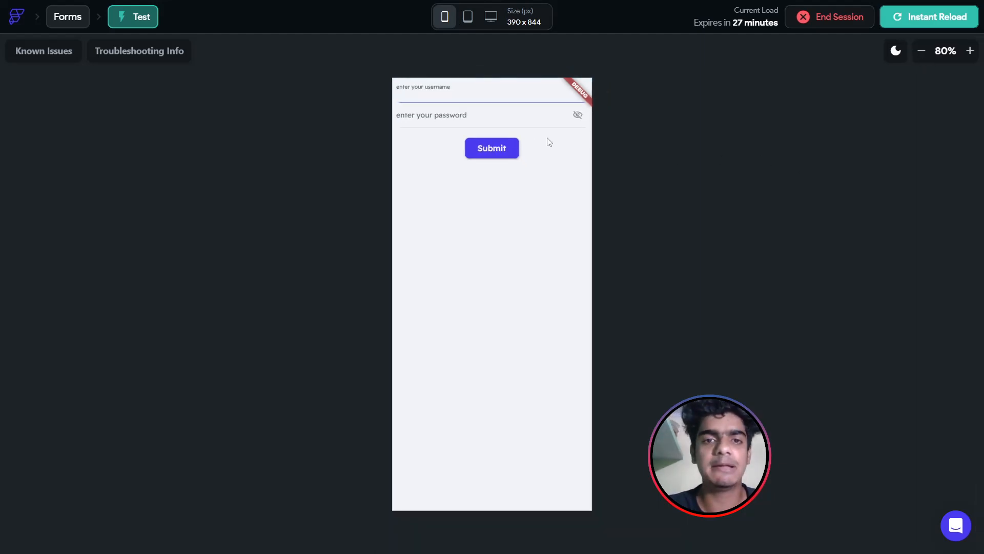
pyautogui.click(503, 148)
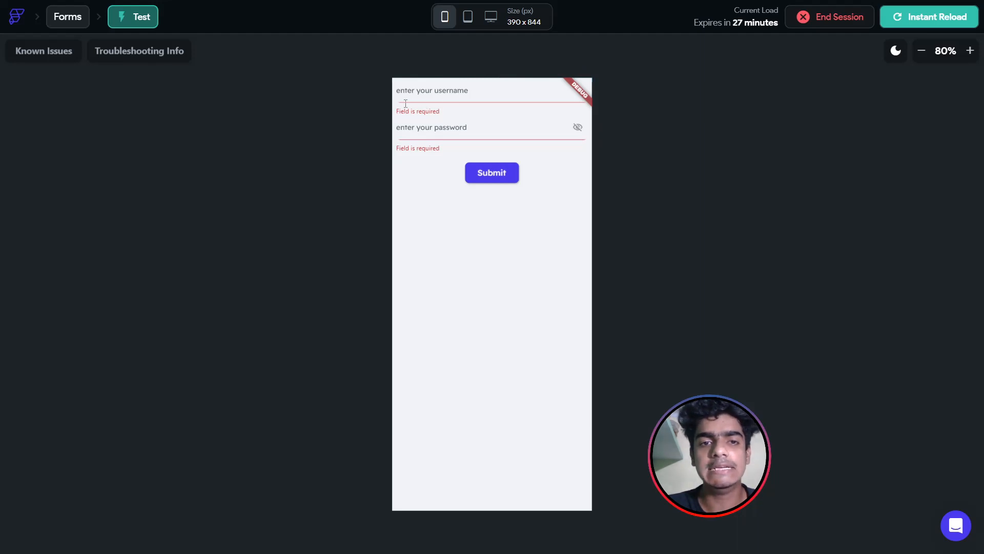
# Submit the test form with a three-character username, and again with the username extended to five characters.
pyautogui.click(417, 91)
pyautogui.click(421, 125)
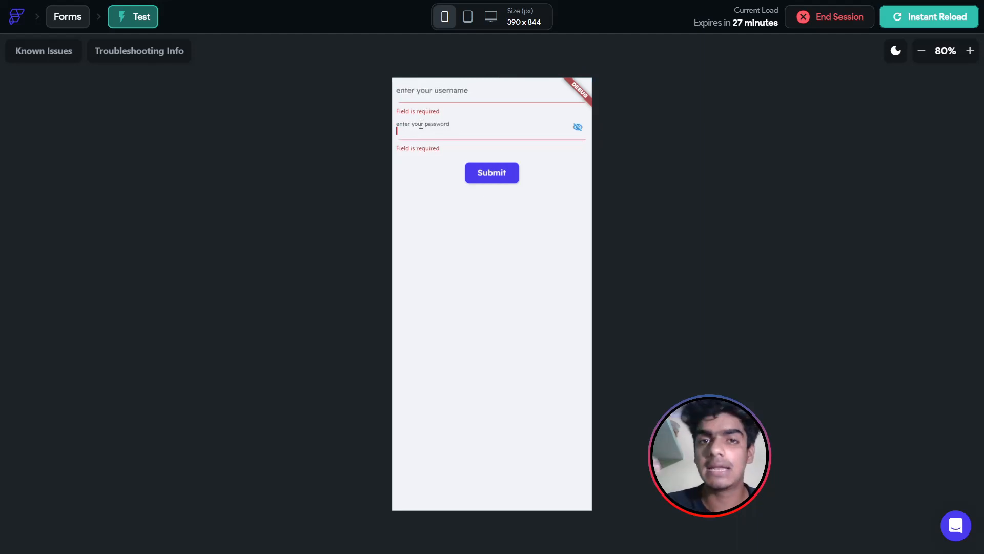
pyautogui.click(470, 95)
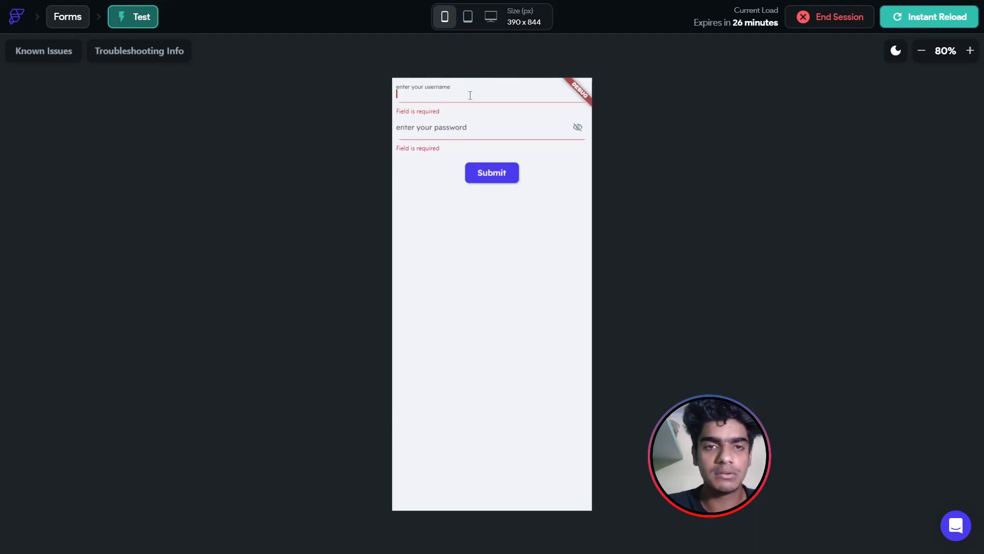
pyautogui.write('rah')
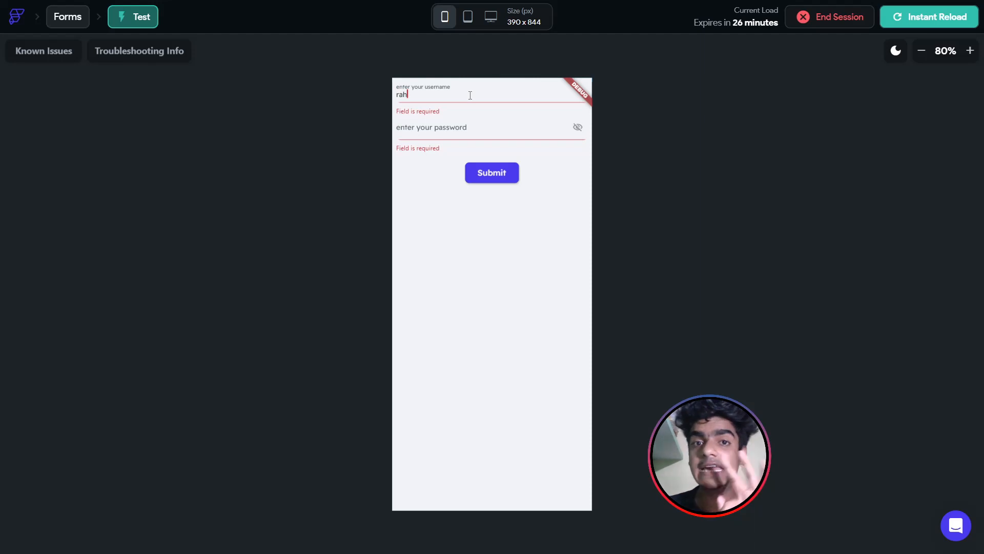
pyautogui.click(485, 175)
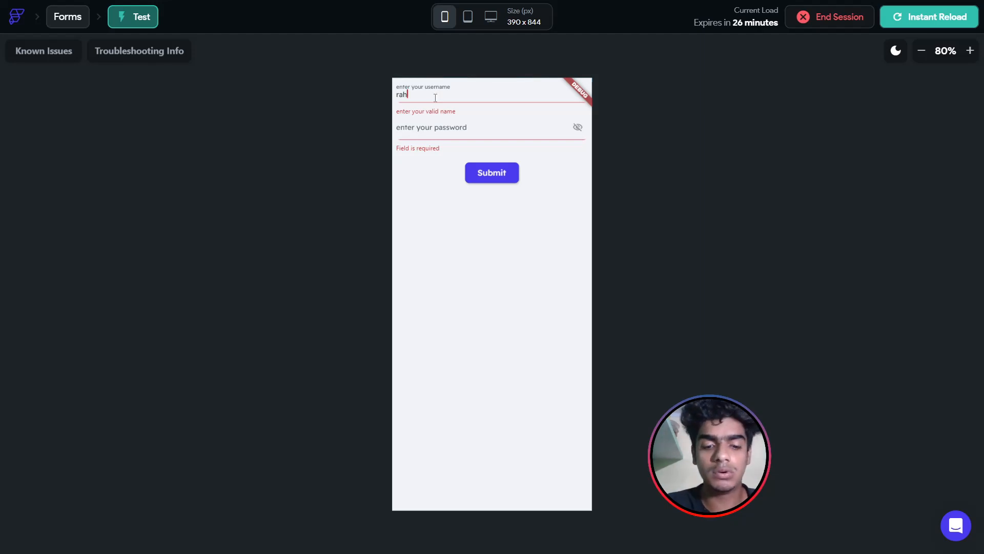
pyautogui.write('ul')
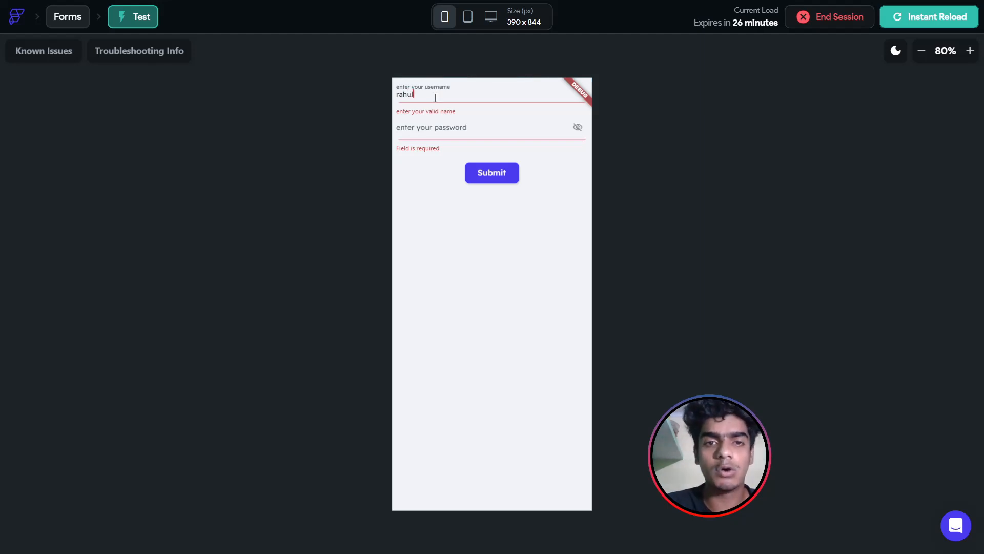
pyautogui.click(486, 178)
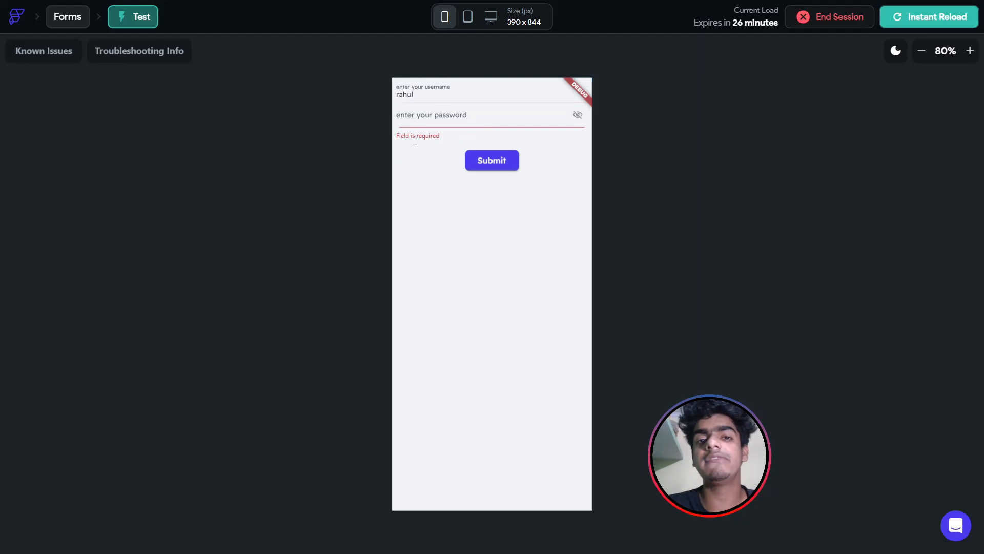
# Enter a seven-character password in the password field and submit the test form.
pyautogui.click(426, 121)
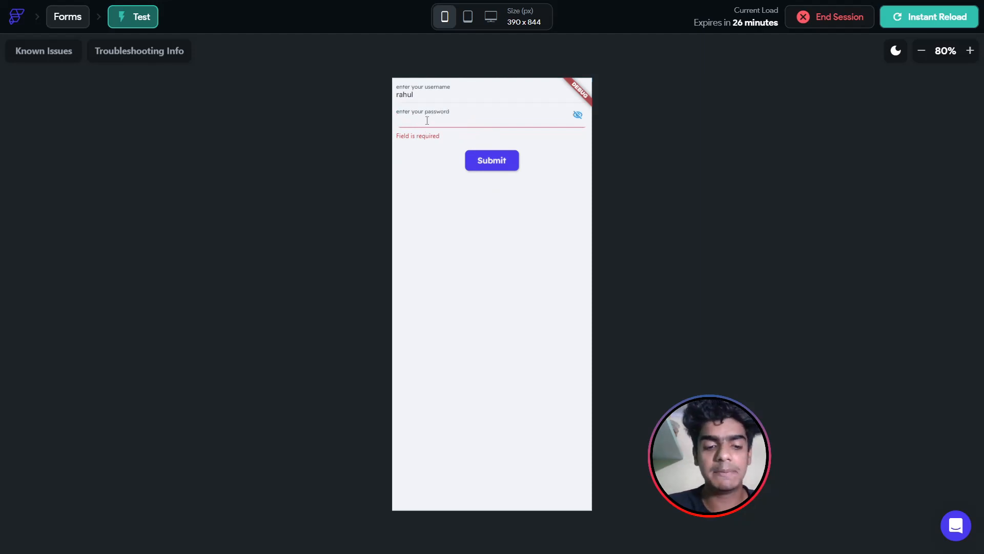
pyautogui.write('12345')
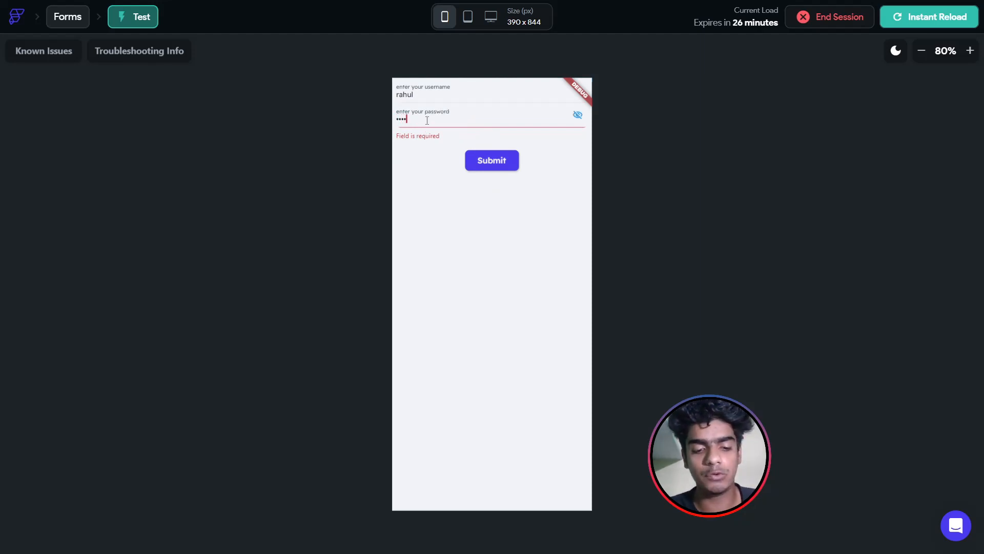
pyautogui.write('67')
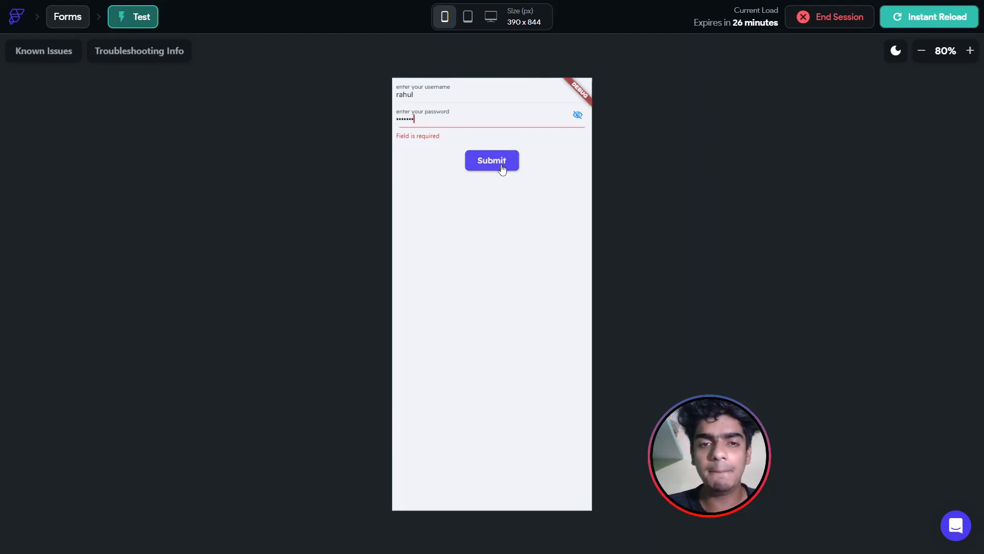
pyautogui.click(500, 167)
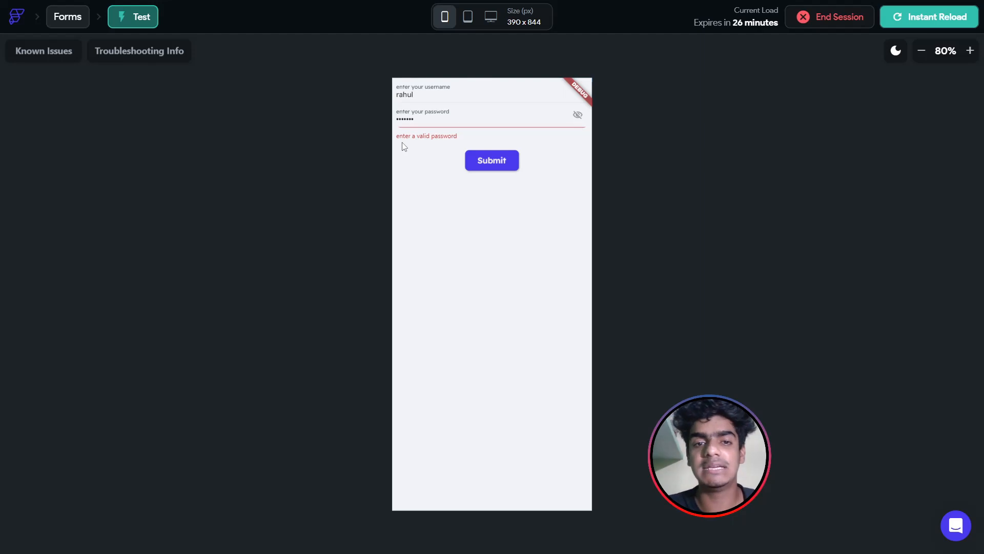
# Add one more character to the password to reach eight characters and resubmit the test form.
pyautogui.click(446, 119)
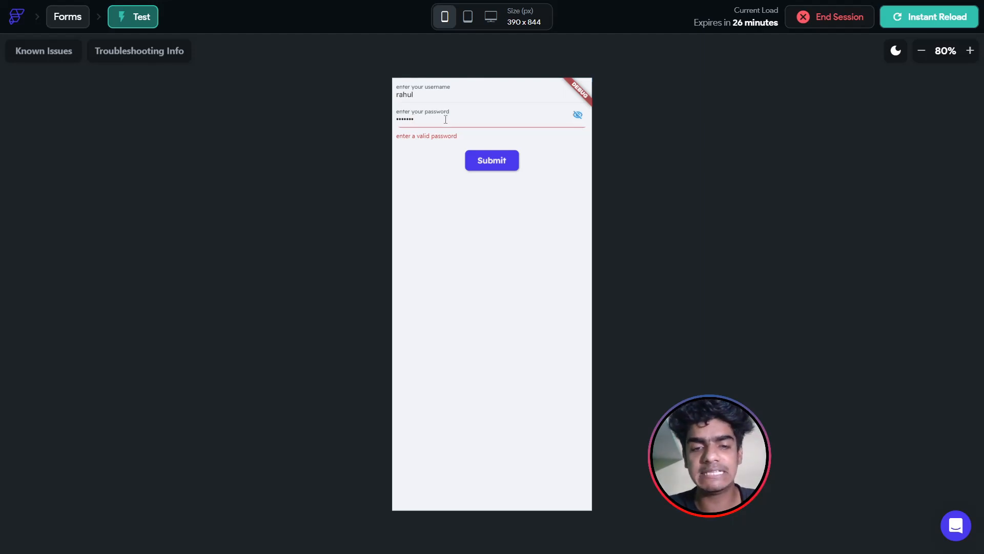
pyautogui.write('d')
pyautogui.click(481, 160)
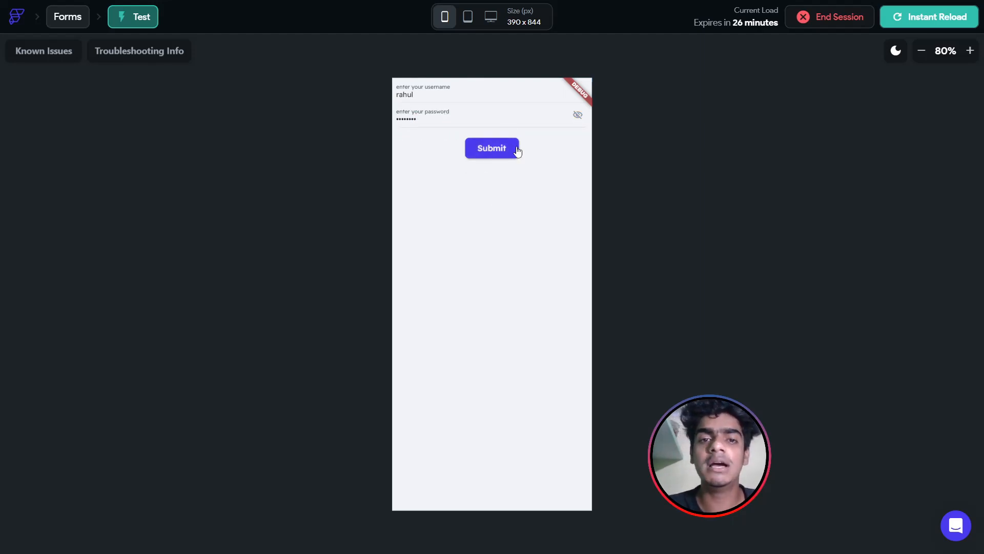